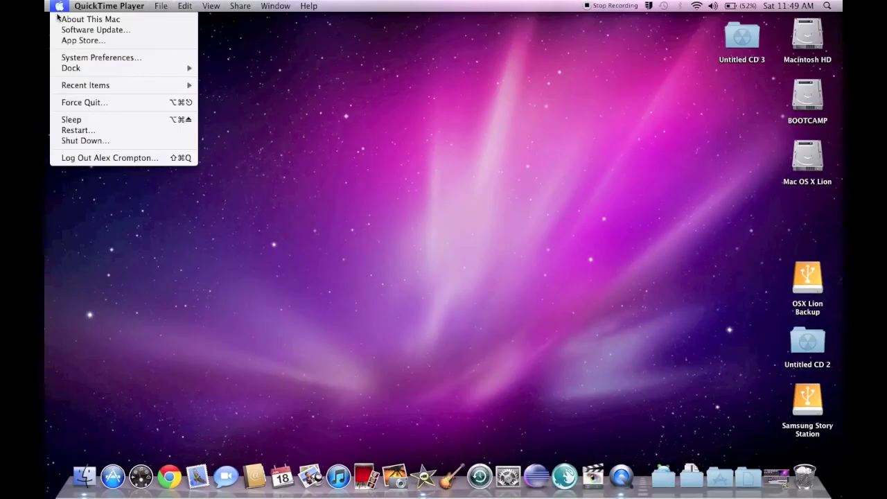
# Step: Check About This Mac for Mac OS X 10.6.7, then launch Disk Utility from Applications > Utilities
pyautogui.click(68, 20)
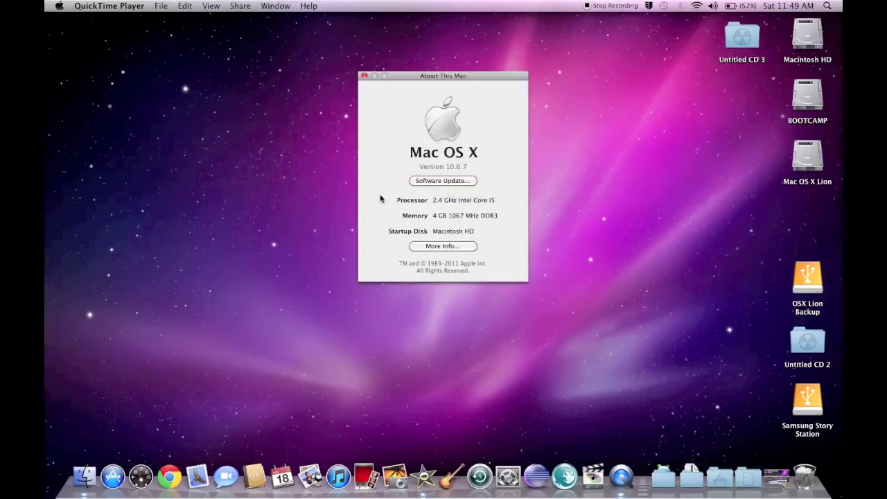
pyautogui.click(364, 76)
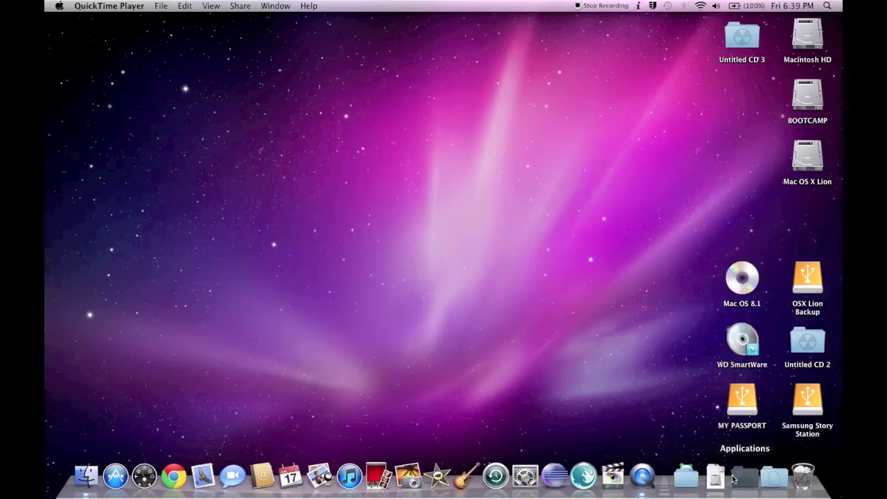
pyautogui.click(744, 477)
pyautogui.scroll(-10, 641, 359)
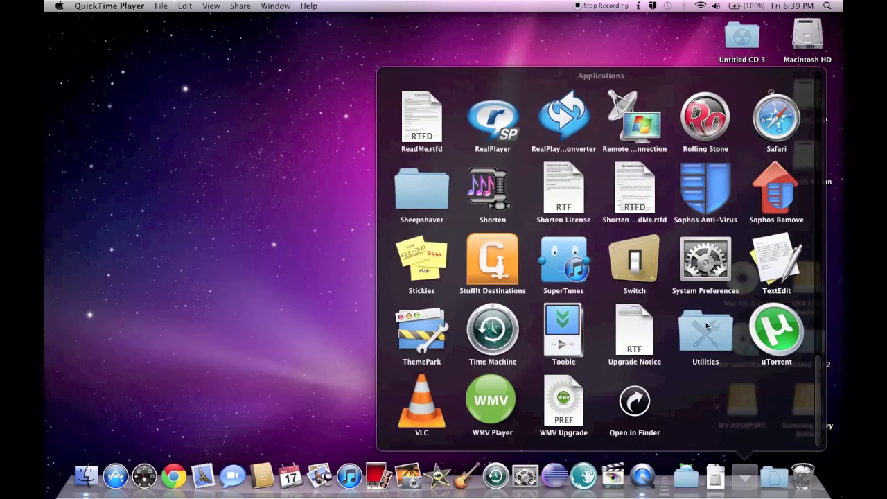
pyautogui.click(706, 325)
pyautogui.click(615, 270)
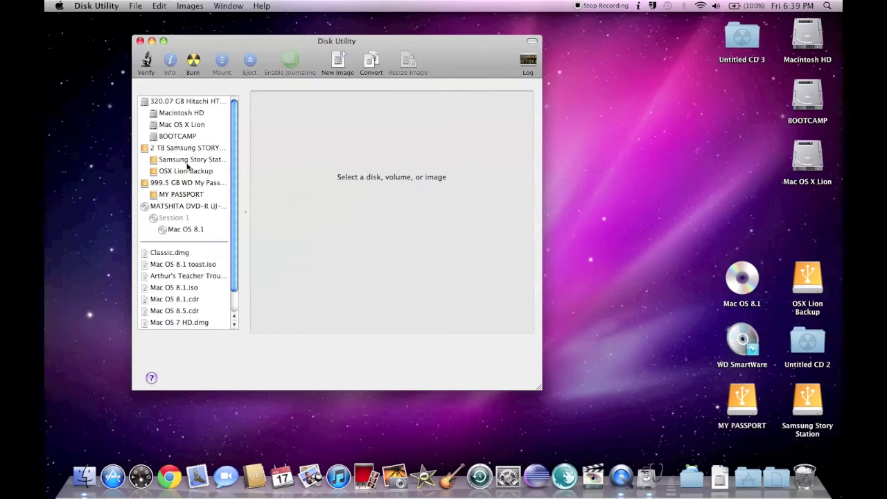
# Step: Start a new blank disk image with no encryption
pyautogui.click(135, 6)
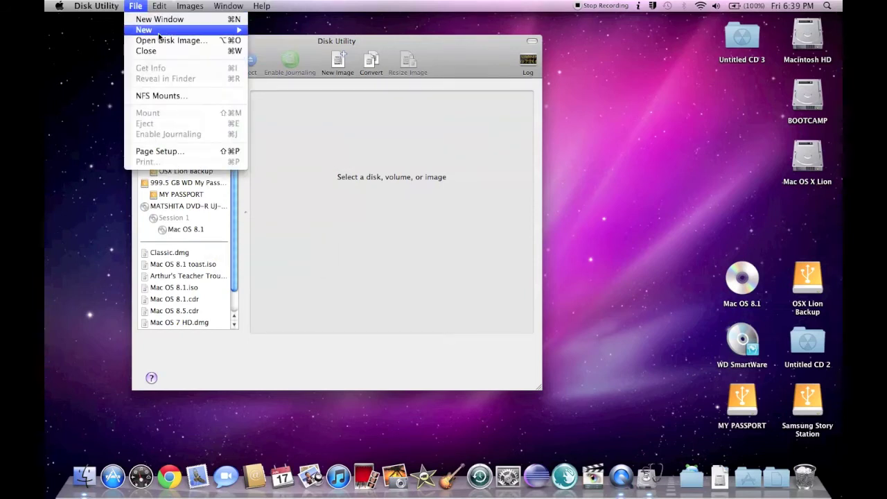
pyautogui.moveTo(159, 31)
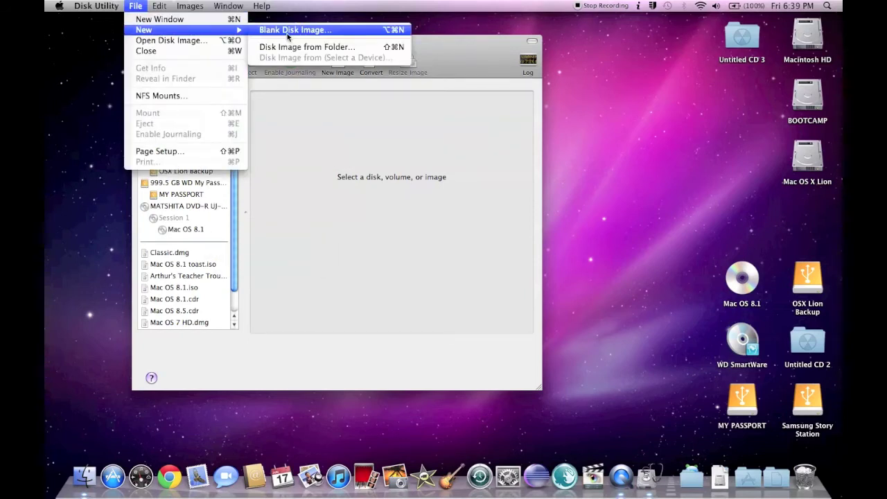
pyautogui.click(288, 32)
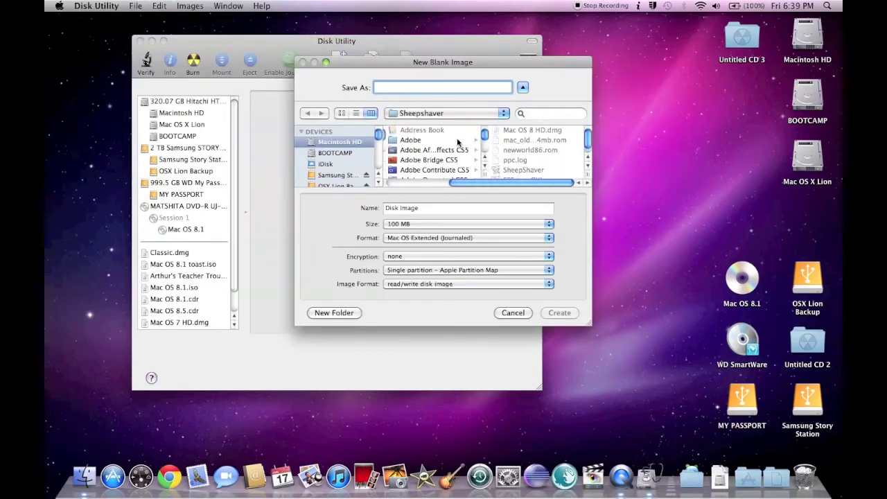
pyautogui.click(433, 258)
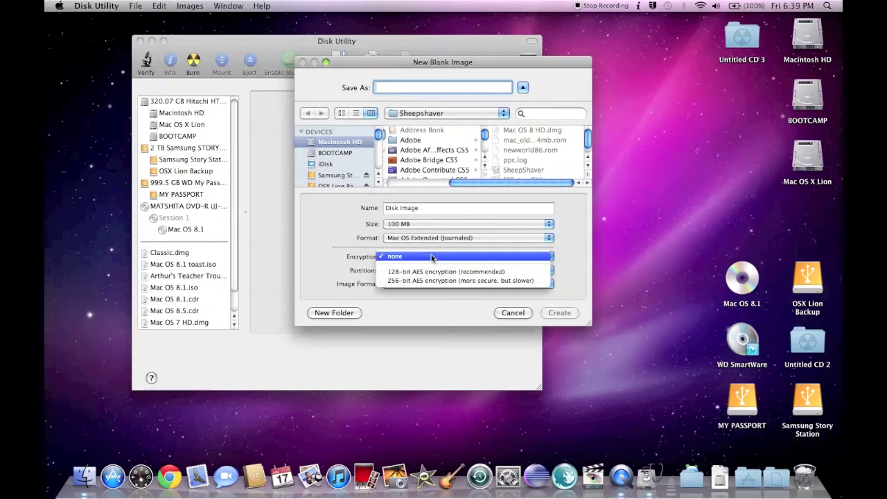
pyautogui.click(431, 258)
pyautogui.click(430, 238)
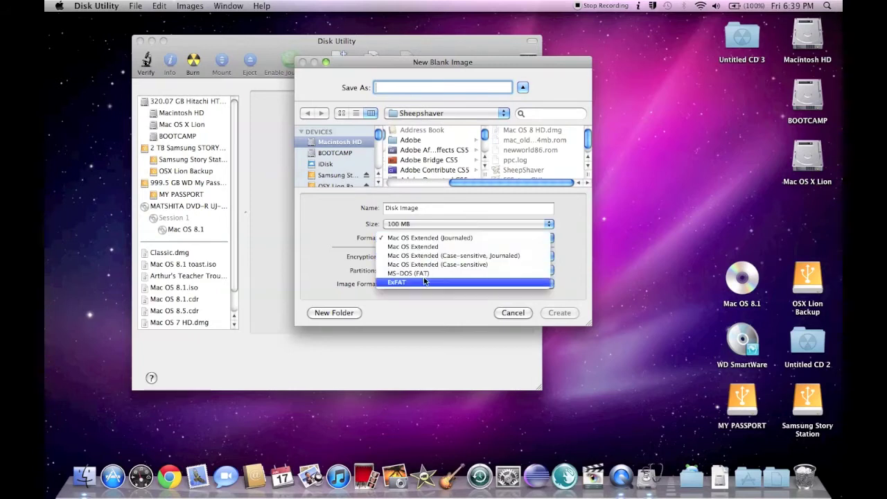
pyautogui.click(424, 273)
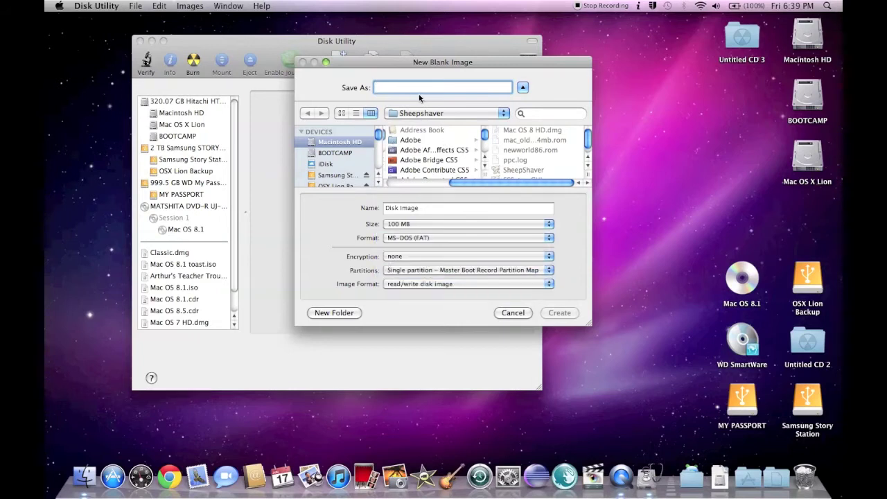
# Step: Name the image file 'Mac OS 8'
pyautogui.write('Mac OS 8')
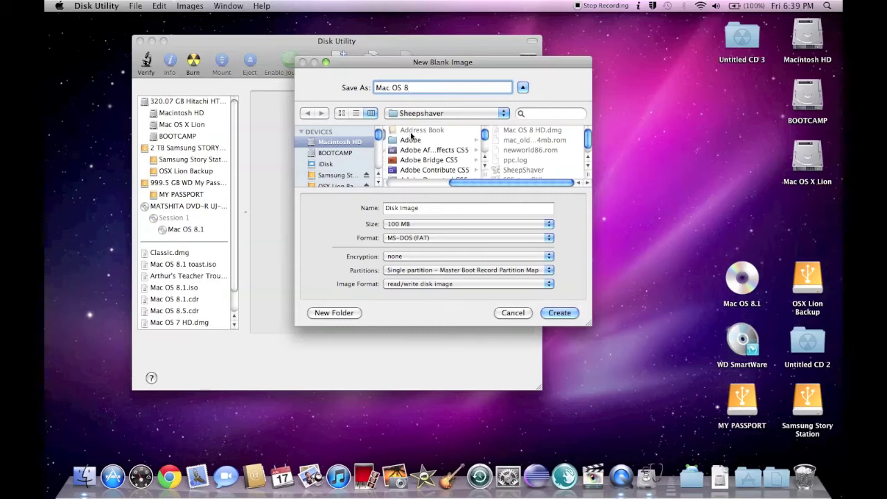
# Step: Set size 500 MB, format Mac OS Extended, volume name 'Mac OS 8', and create the image
pyautogui.click(454, 224)
pyautogui.click(452, 233)
pyautogui.click(513, 239)
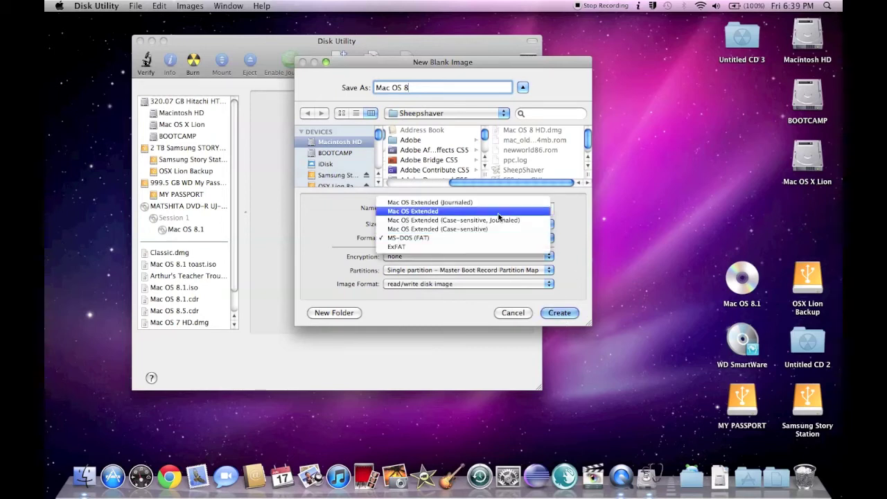
pyautogui.click(498, 210)
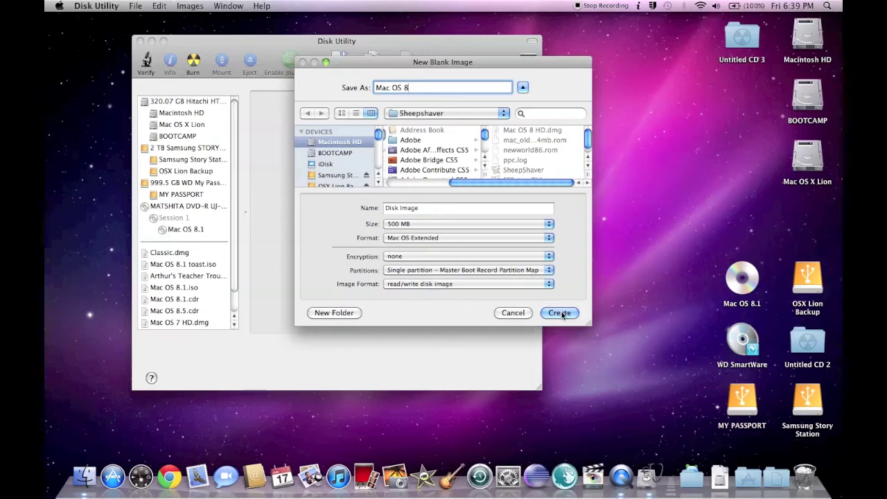
pyautogui.tripleClick(467, 212)
pyautogui.press('BackSpace')
pyautogui.write('Mac OS 8')
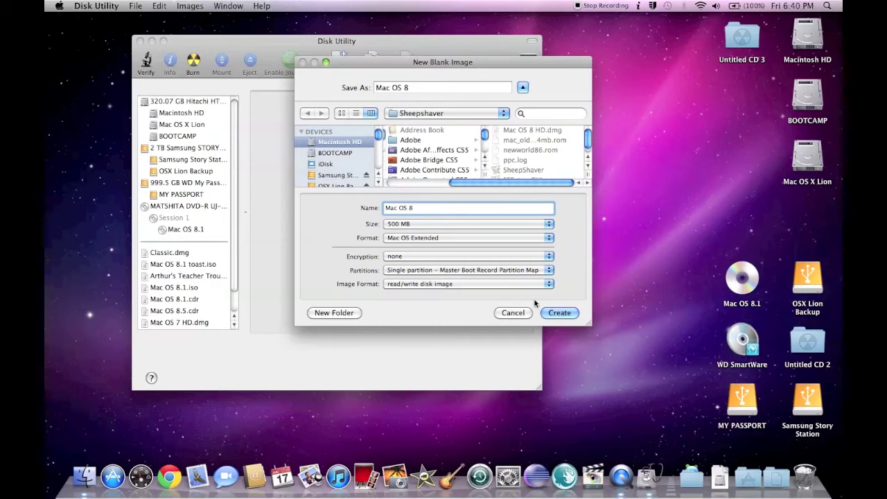
pyautogui.click(554, 314)
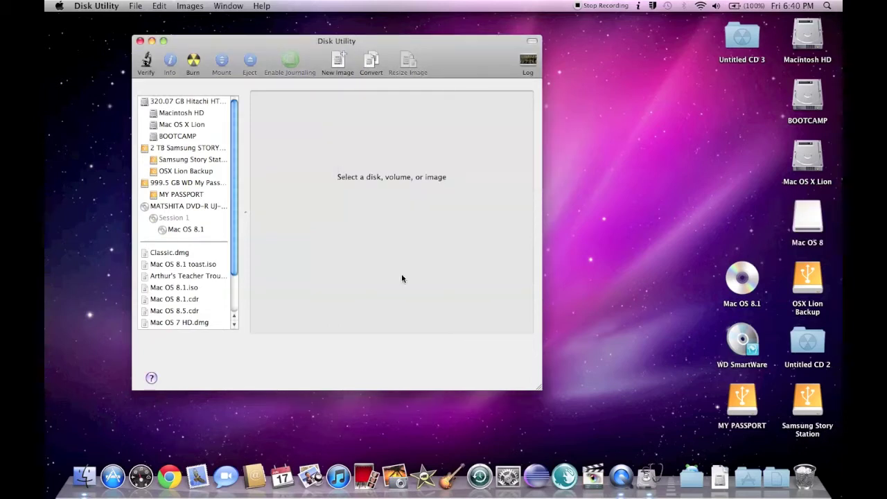
# Step: Quit Disk Utility and launch the SheepShaver setup program from the Sheepshaver folder
pyautogui.press('super+q')
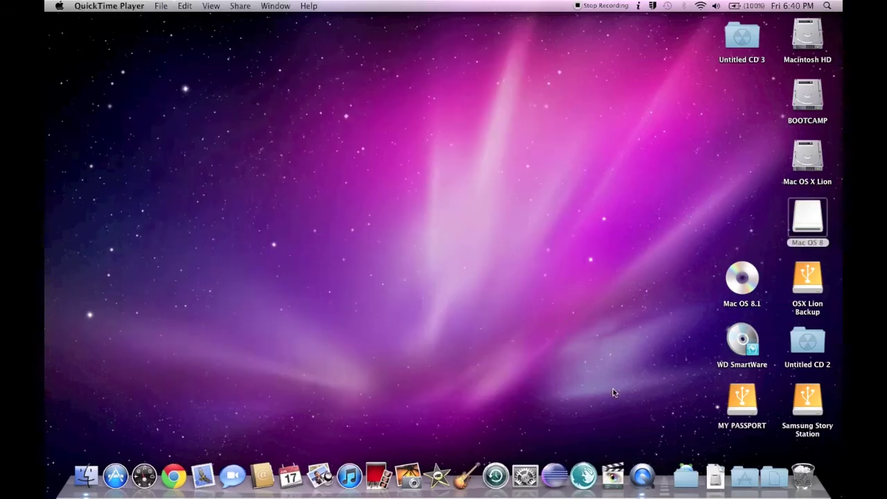
pyautogui.click(742, 476)
pyautogui.scroll(-10, 652, 348)
pyautogui.scroll(4, 651, 348)
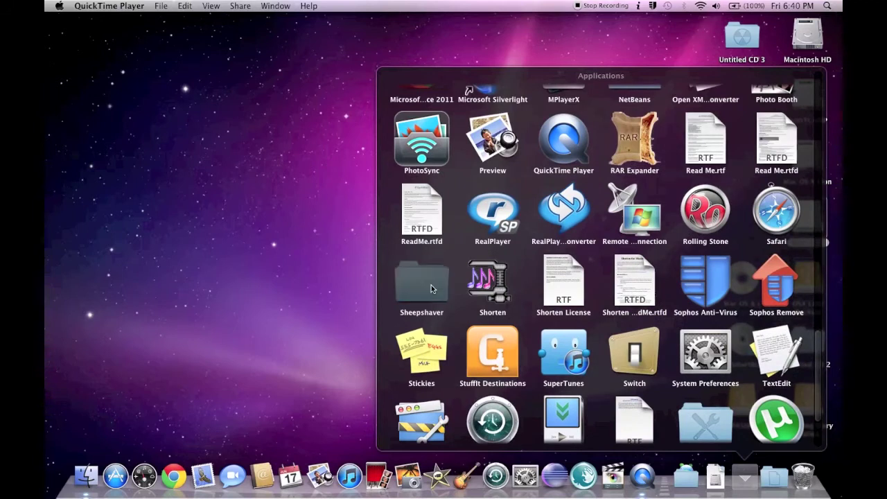
pyautogui.click(431, 285)
pyautogui.click(721, 410)
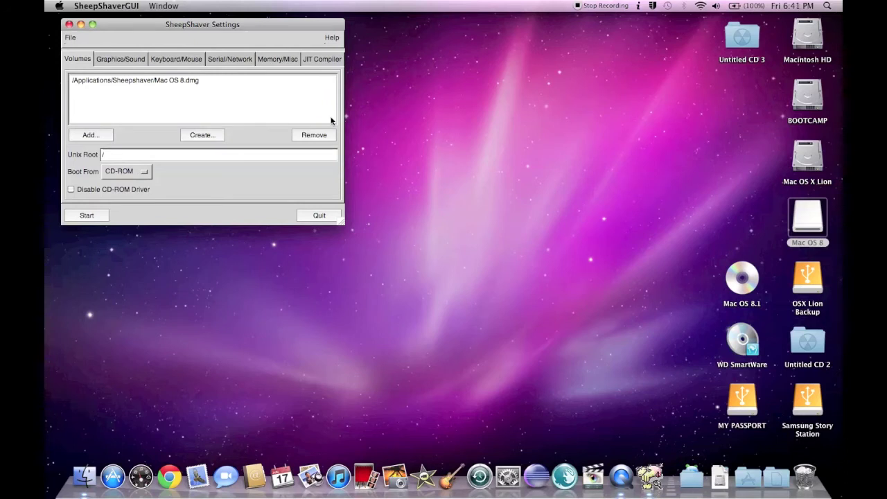
# Step: Replace the old volume entry with /Applications/Sheepshaver/Mac OS 8.dmg and start the emulator
pyautogui.click(275, 82)
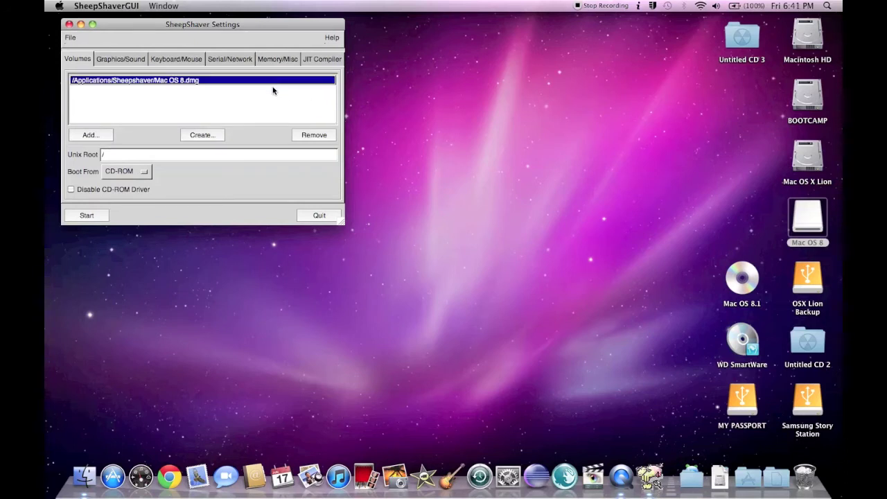
pyautogui.click(305, 136)
pyautogui.click(90, 135)
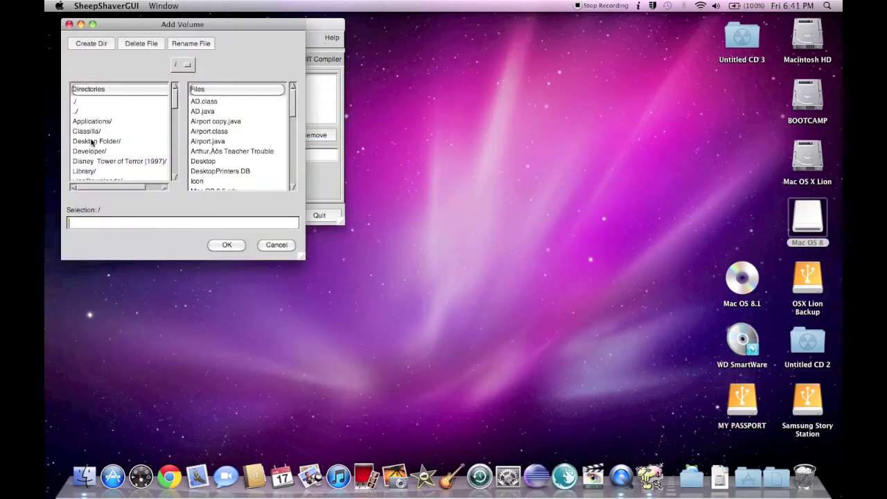
pyautogui.doubleClick(97, 121)
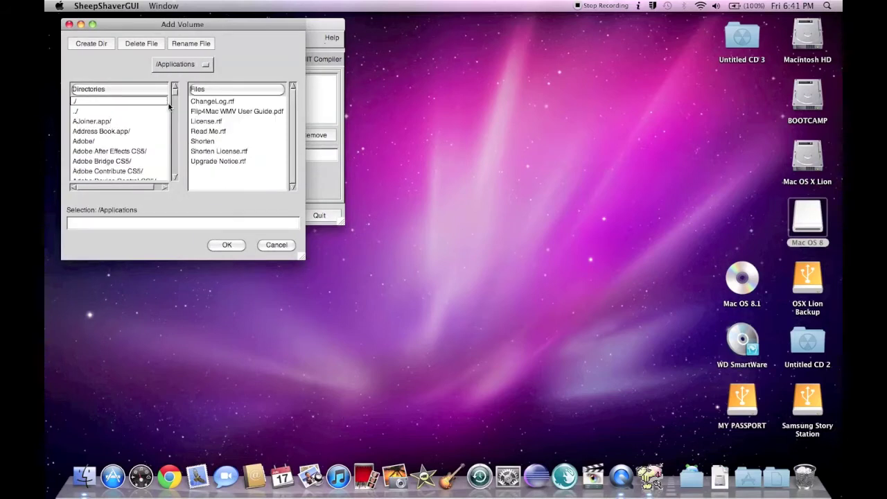
pyautogui.scroll(-15, 176, 99)
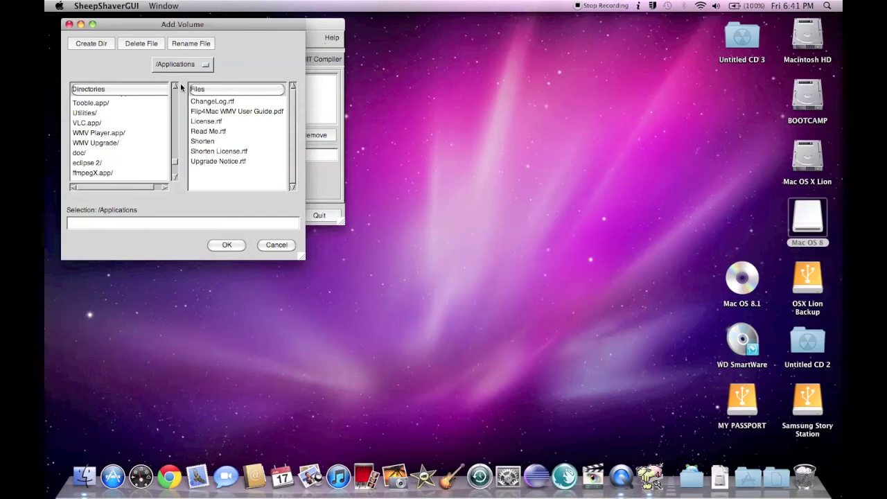
pyautogui.click(175, 88)
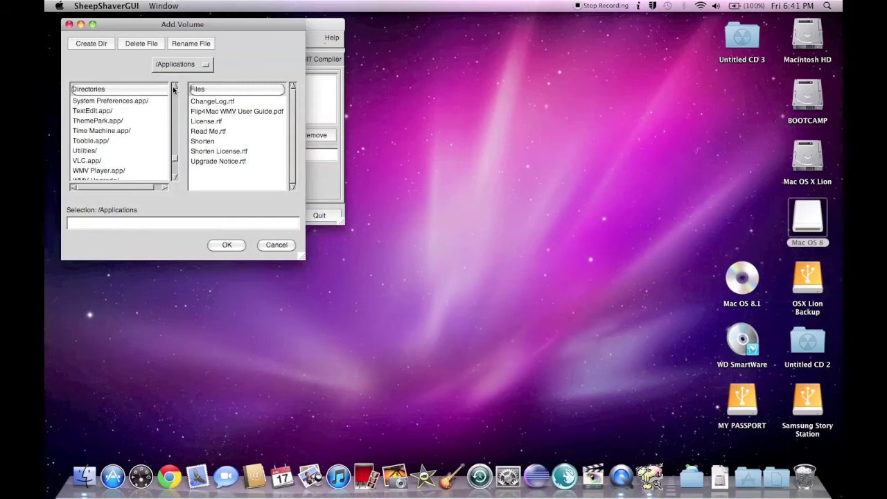
pyautogui.click(175, 87)
pyautogui.doubleClick(127, 106)
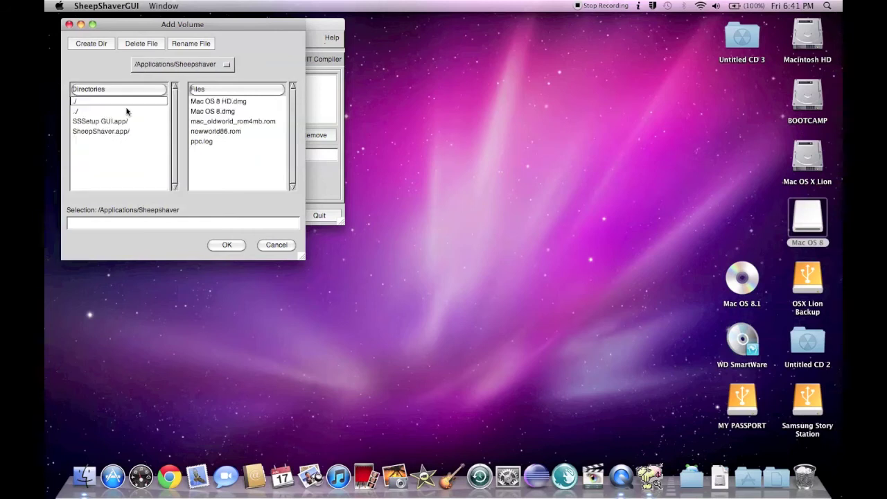
pyautogui.click(216, 111)
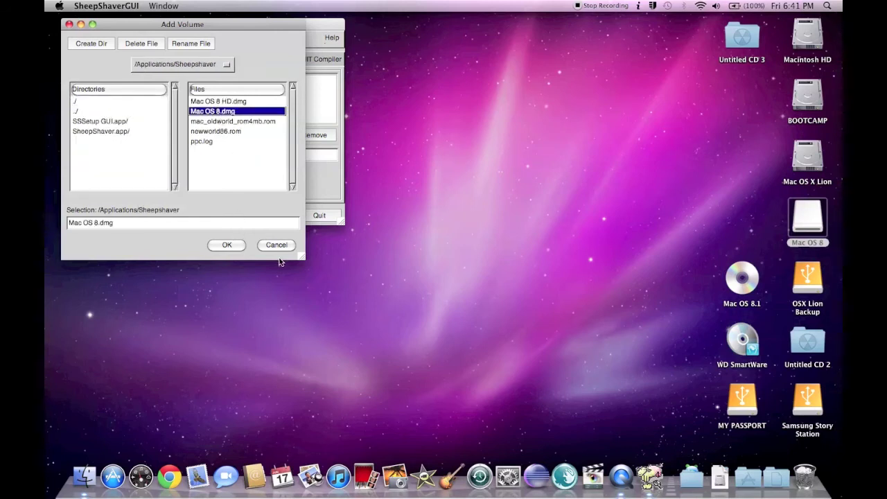
pyautogui.click(227, 245)
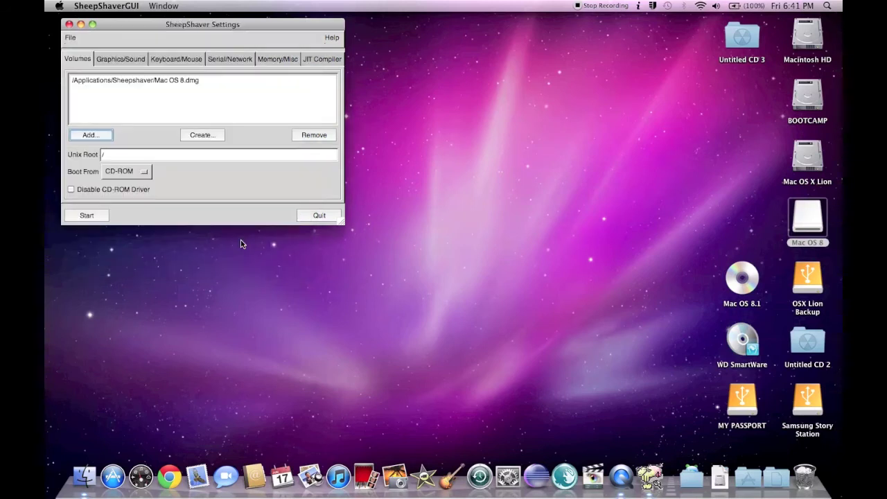
pyautogui.click(87, 215)
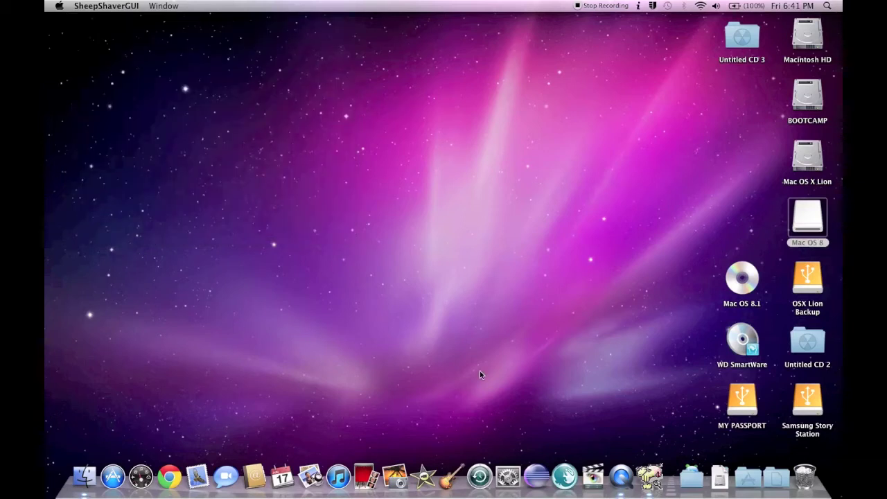
# Step: Launch SheepShaver from the Sheepshaver folder to boot from the Mac OS 8.1 CD
pyautogui.click(749, 477)
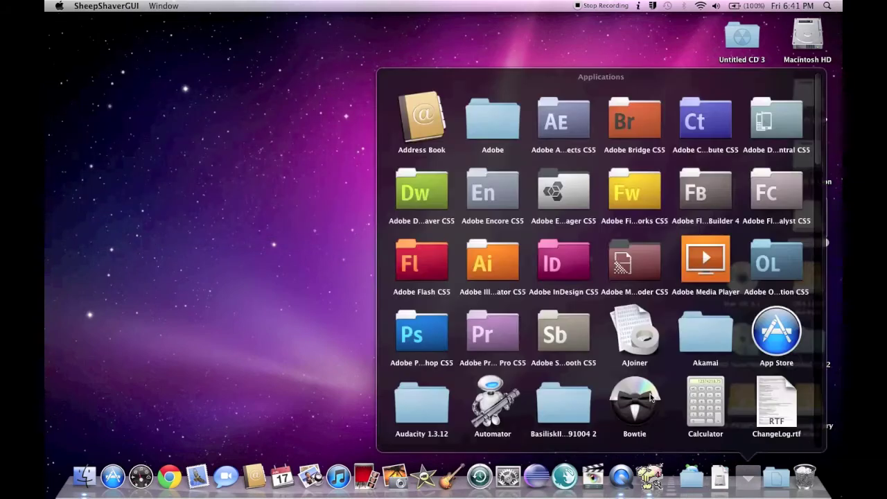
pyautogui.scroll(-3, 644, 395)
pyautogui.scroll(-10, 645, 395)
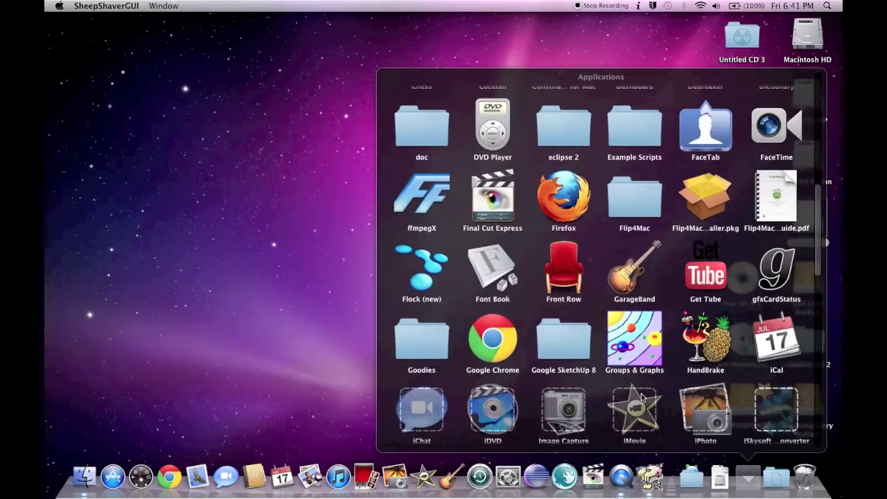
pyautogui.scroll(-10, 541, 350)
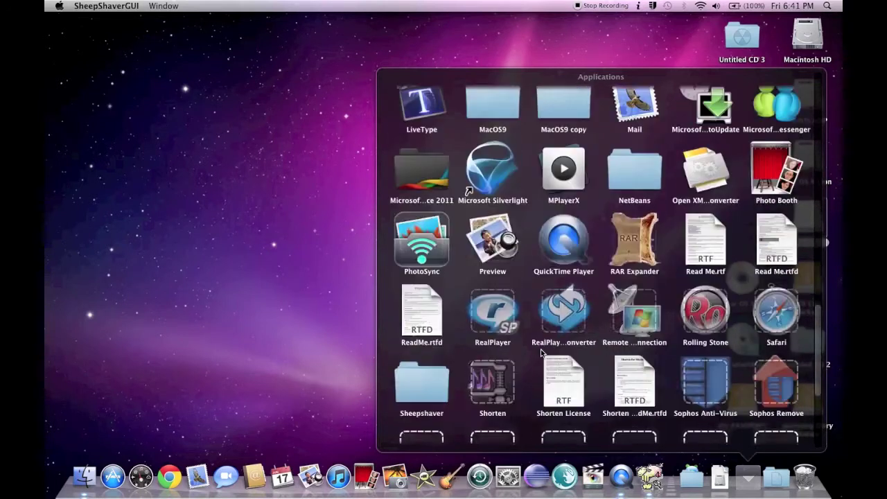
pyautogui.click(419, 190)
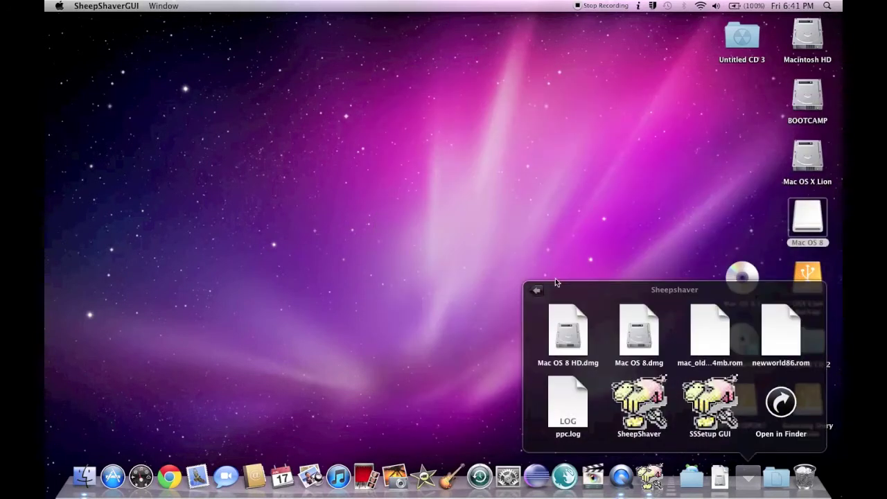
pyautogui.click(625, 394)
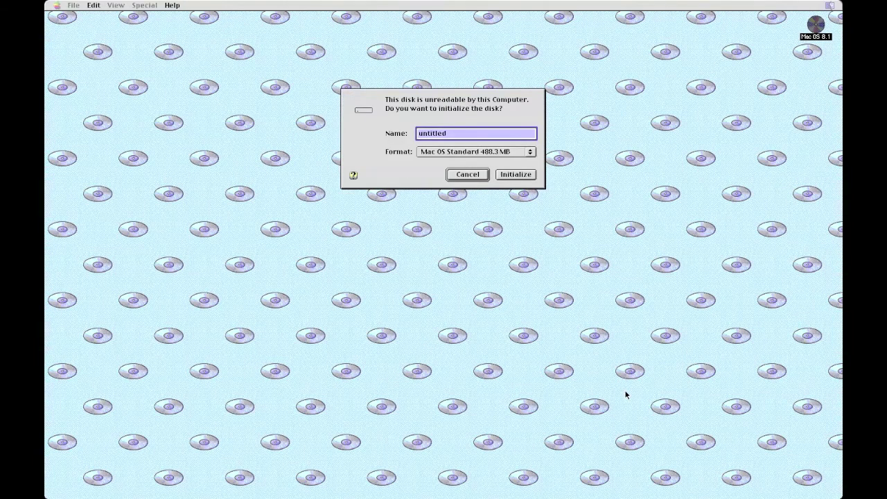
# Step: Name the blank 488.3 MB disk 'Mac OS 8 HD' and initialize it, confirming the erase
pyautogui.write('Mac')
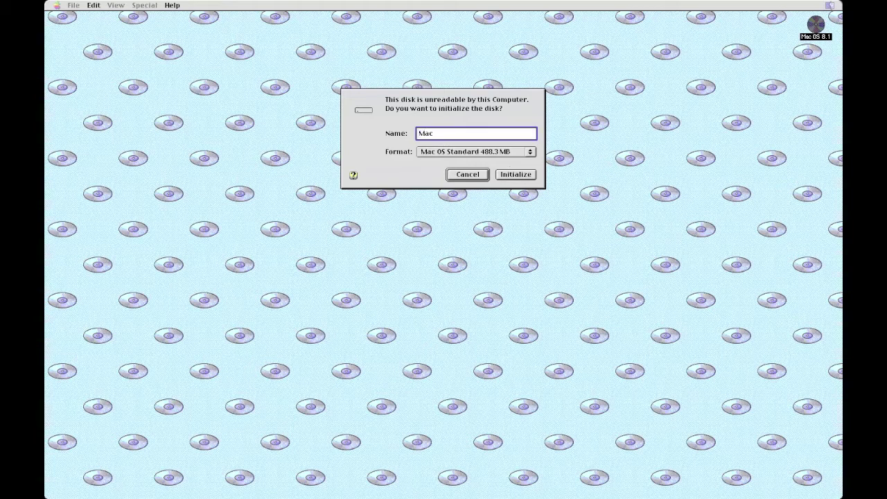
pyautogui.write(' OS 8 HD')
pyautogui.click(525, 177)
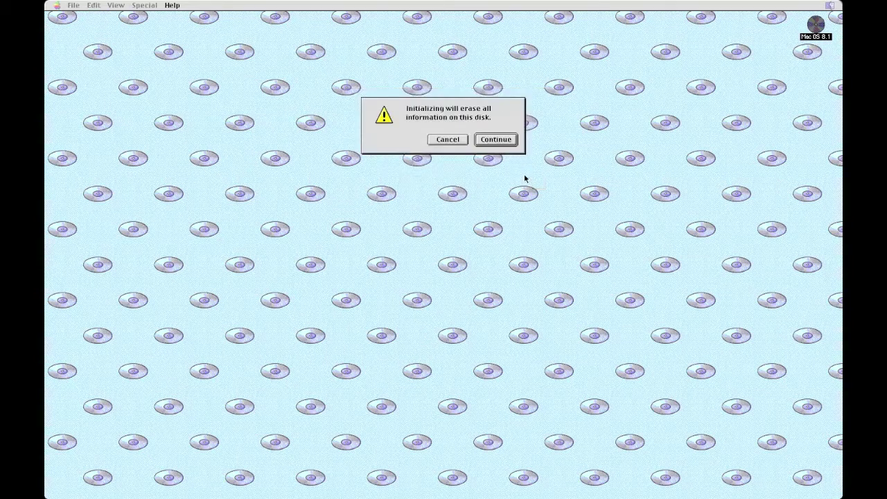
pyautogui.click(496, 140)
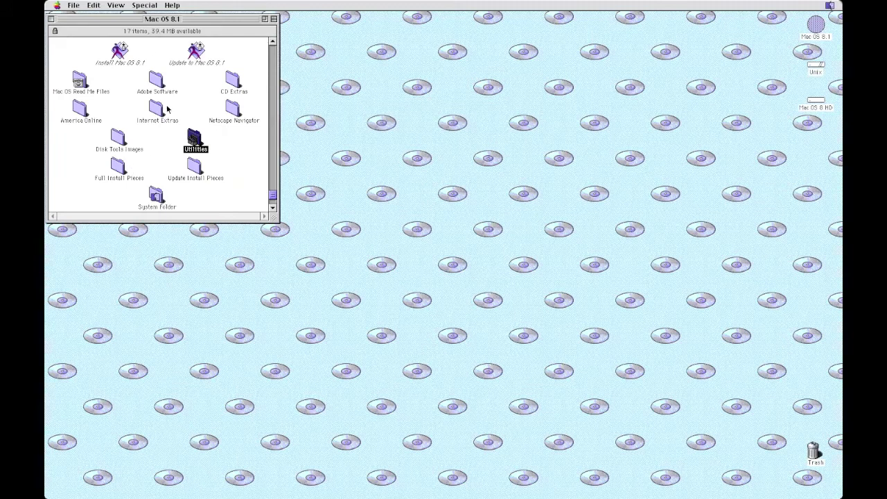
# Step: Launch Install Mac OS 8.1, choose Mac OS 8 HD as destination, and agree to the license
pyautogui.doubleClick(124, 50)
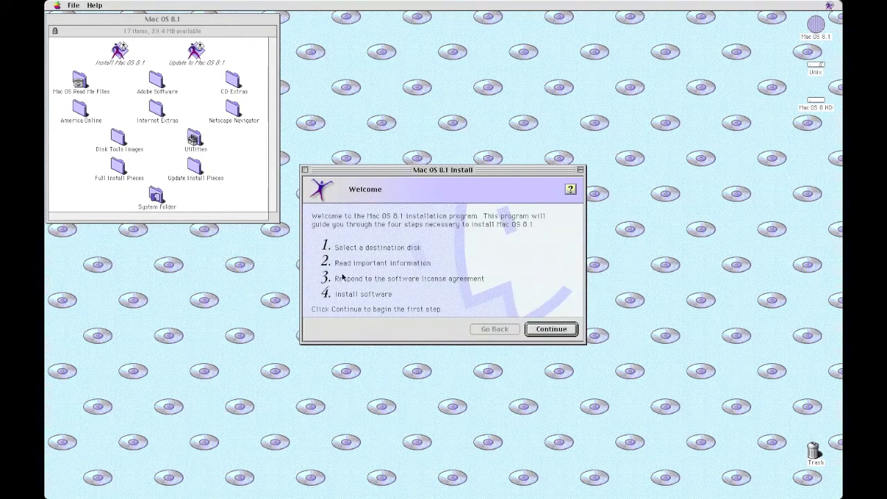
pyautogui.click(547, 330)
pyautogui.click(495, 330)
pyautogui.click(561, 331)
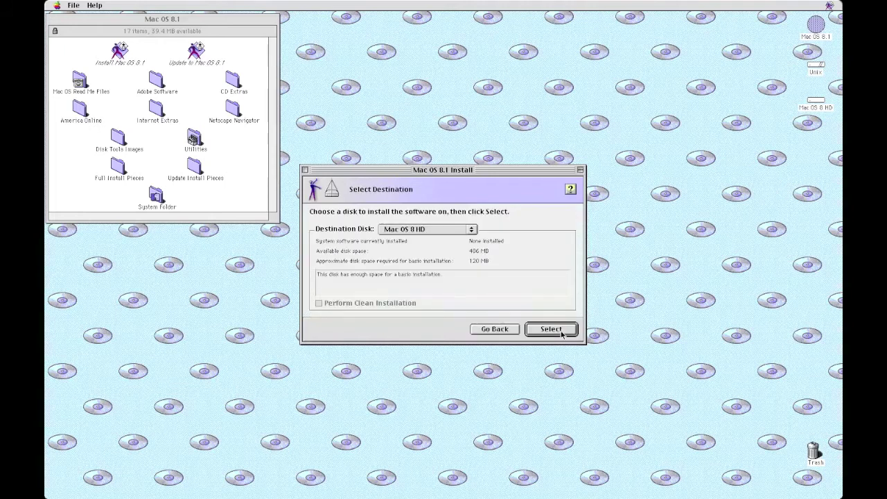
pyautogui.click(562, 332)
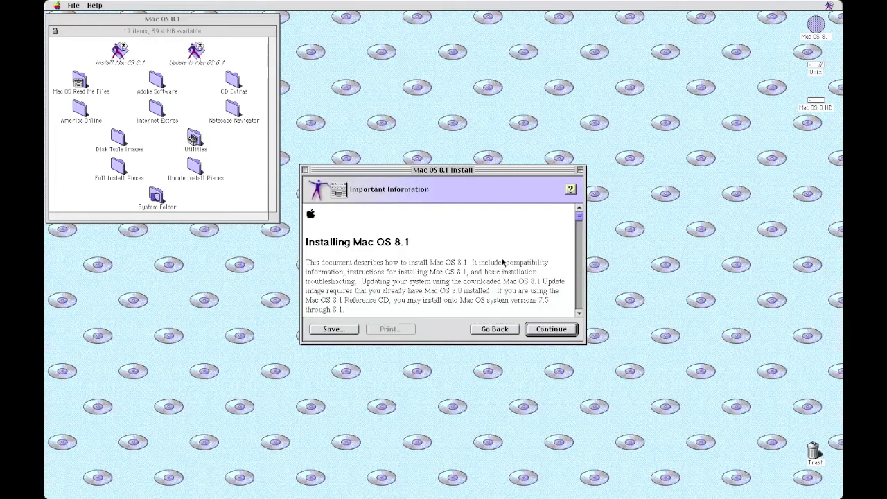
pyautogui.scroll(-10, 576, 314)
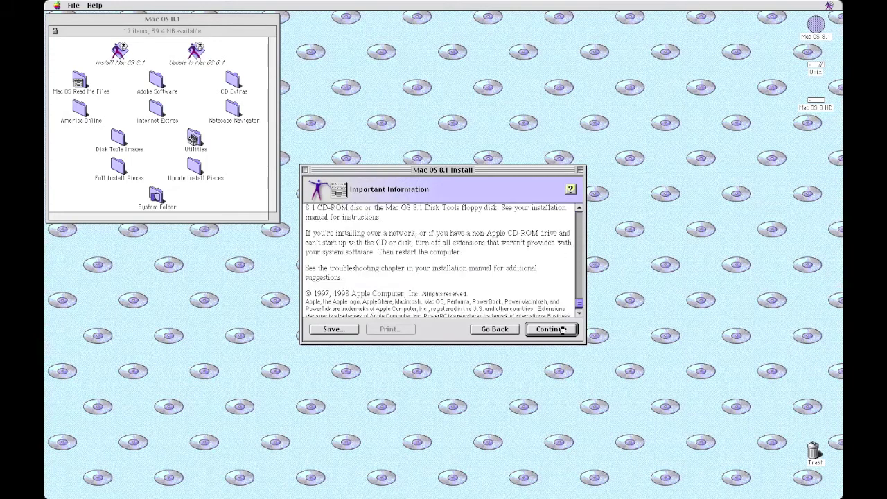
pyautogui.click(562, 330)
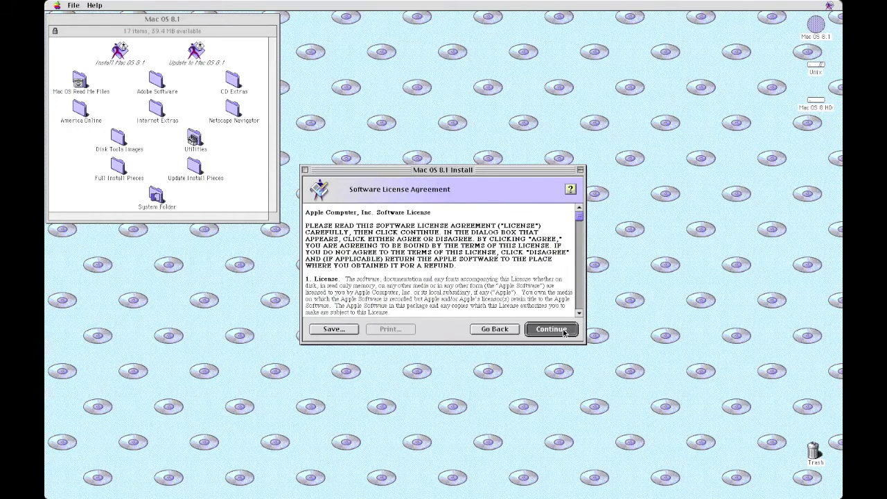
pyautogui.click(516, 288)
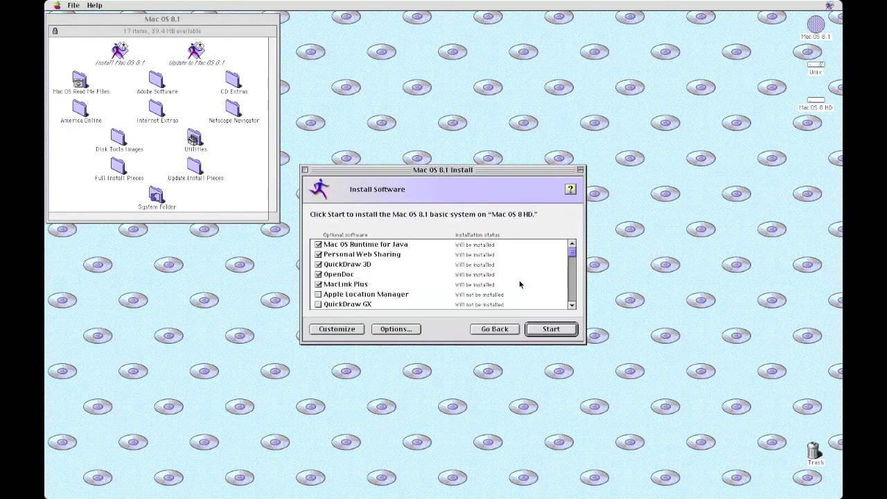
# Step: Add QuickDraw GX, Text-to-Speech, Apple Remote Access and Apple Location Manager, then start the installers
pyautogui.click(332, 328)
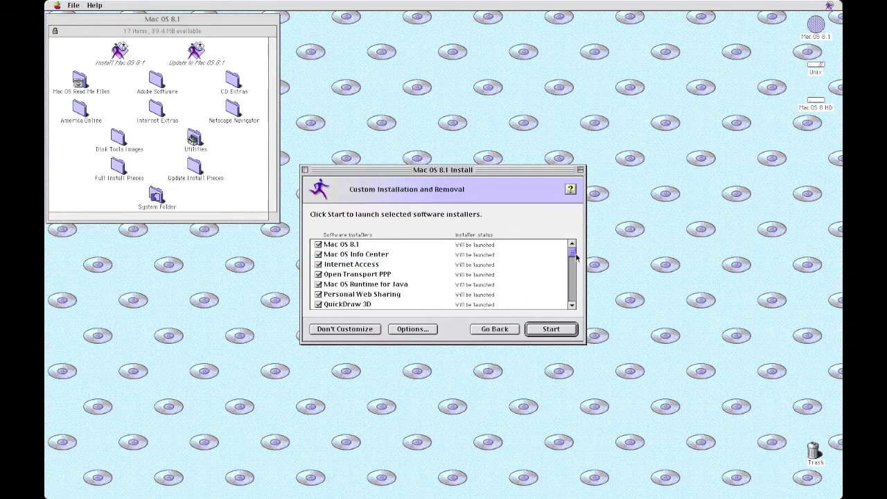
pyautogui.scroll(-6, 574, 260)
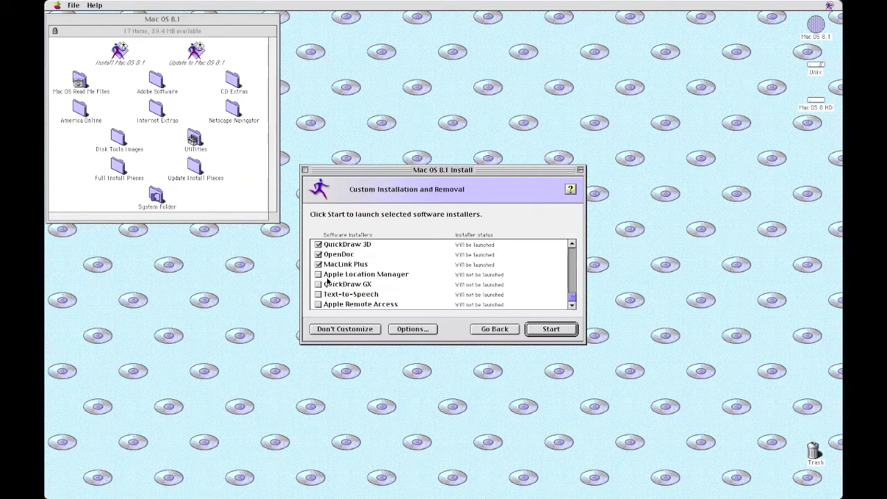
pyautogui.click(320, 284)
pyautogui.click(320, 295)
pyautogui.click(319, 305)
pyautogui.click(320, 275)
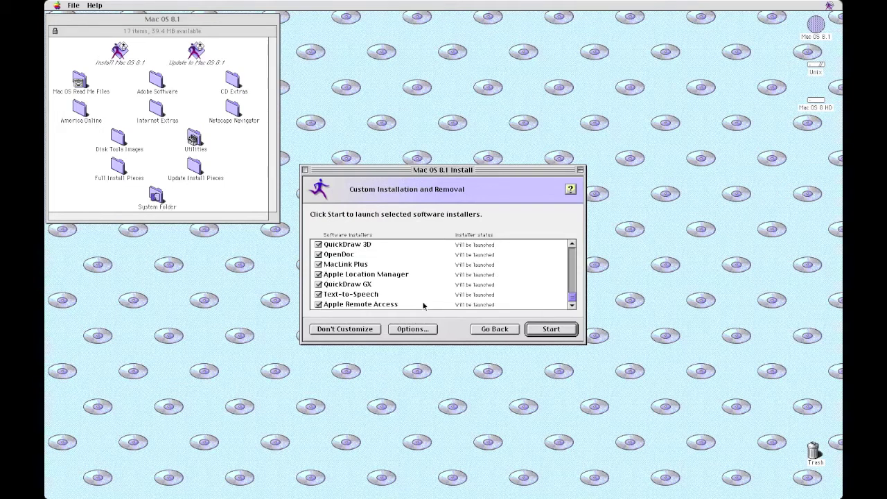
pyautogui.moveTo(569, 292); pyautogui.dragTo(571, 255)
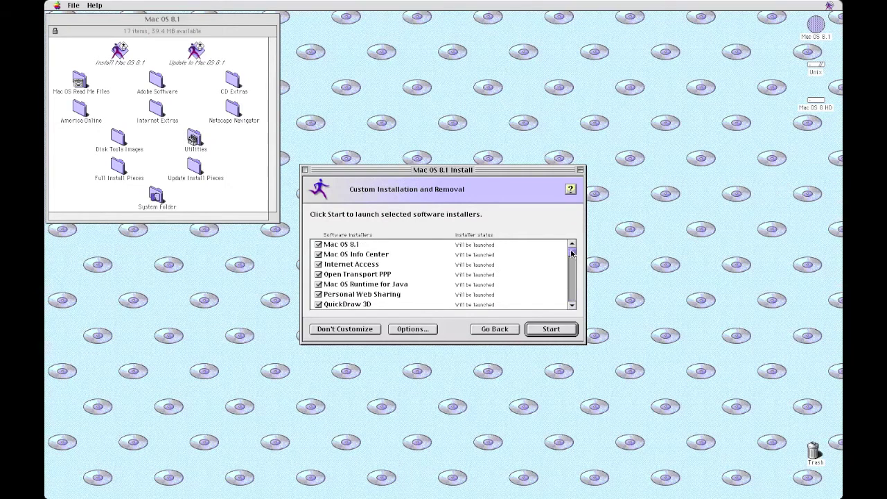
pyautogui.click(538, 329)
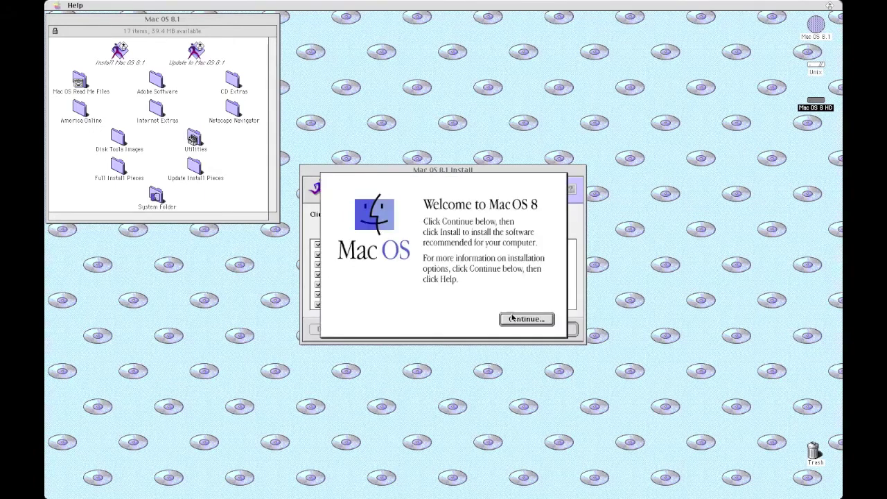
pyautogui.click(528, 320)
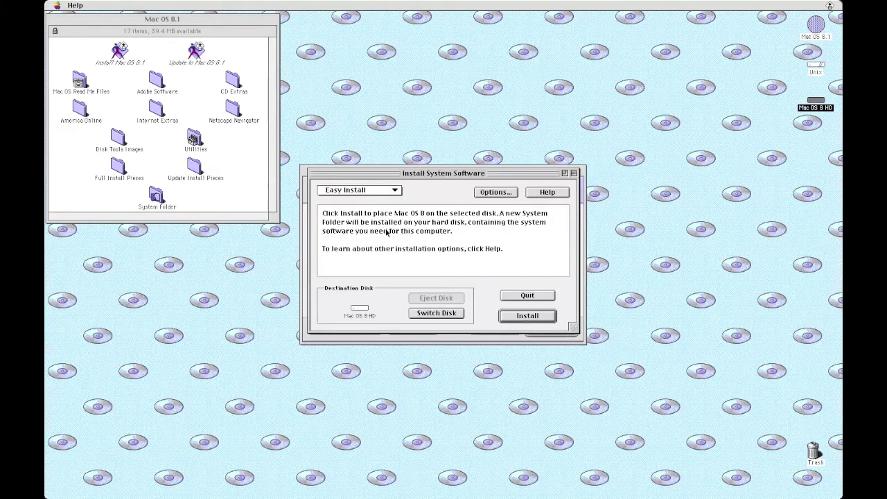
# Step: Choose Custom Install and include Universal System and Core System Software
pyautogui.click(365, 191)
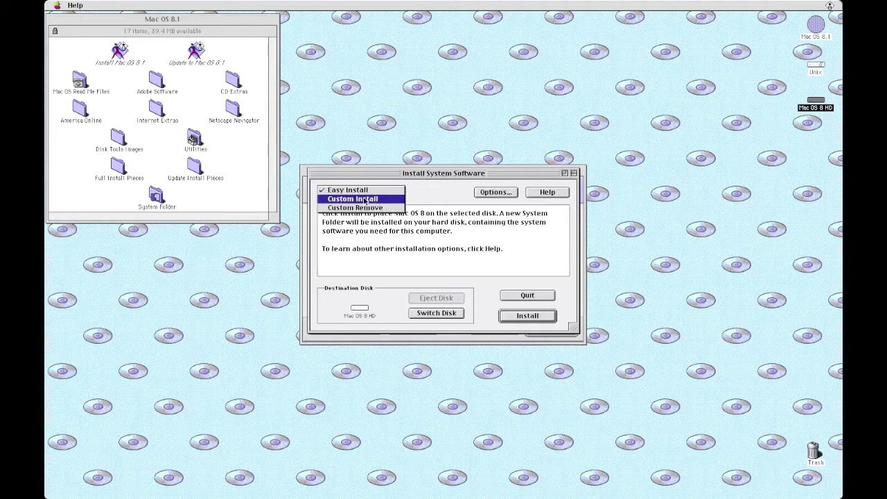
pyautogui.click(365, 199)
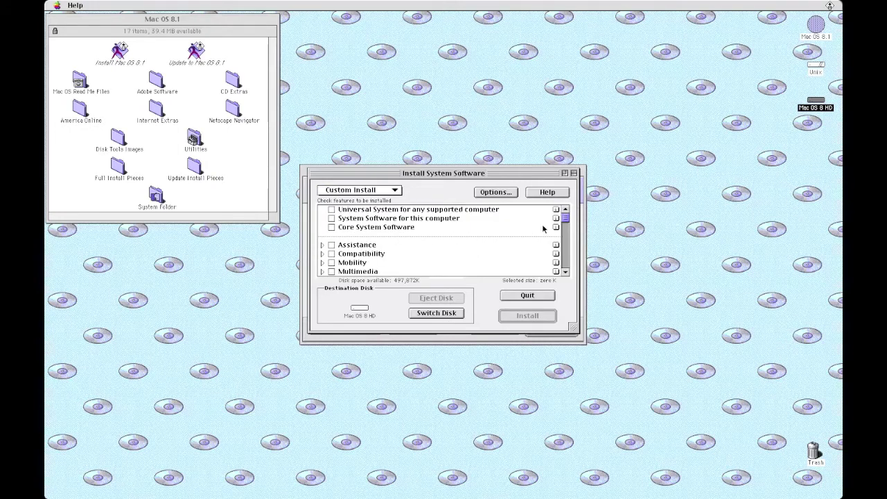
pyautogui.click(331, 209)
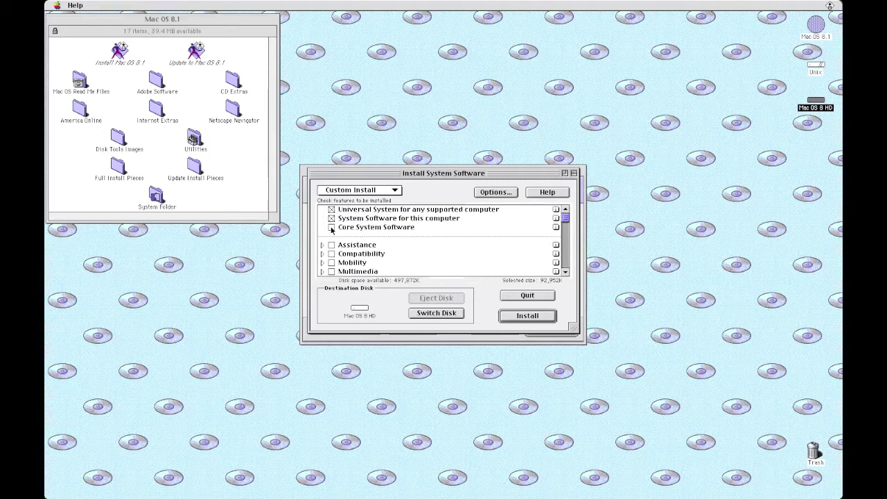
pyautogui.click(332, 227)
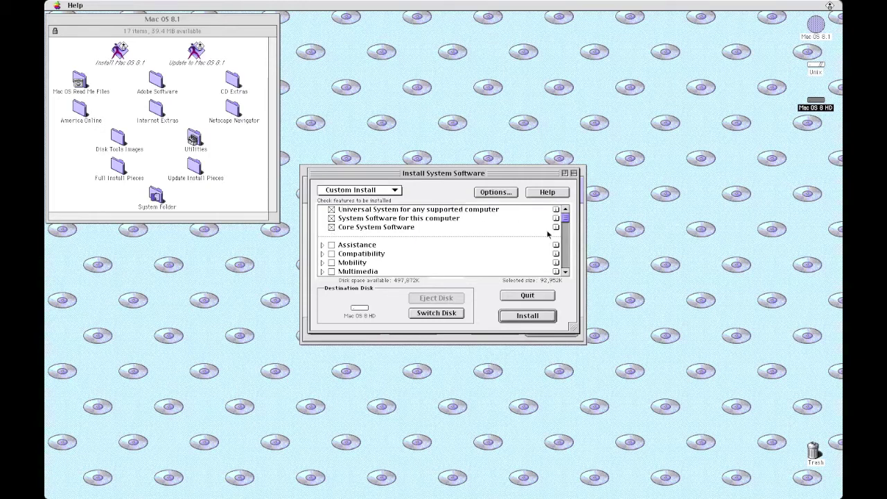
pyautogui.click(565, 272)
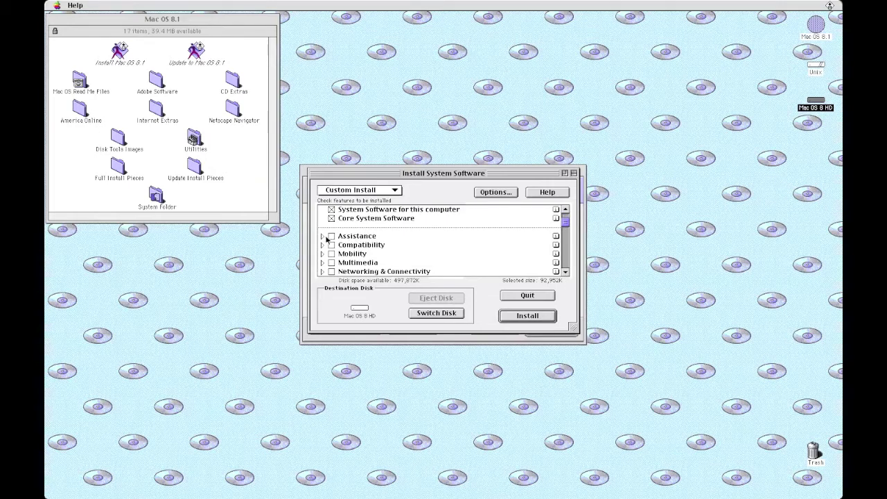
# Step: Include the Assistance, Compatibility, Mobility and Multimedia groups
pyautogui.click(323, 237)
pyautogui.click(323, 237)
pyautogui.click(331, 236)
pyautogui.click(323, 245)
pyautogui.click(323, 244)
pyautogui.click(332, 245)
pyautogui.click(323, 254)
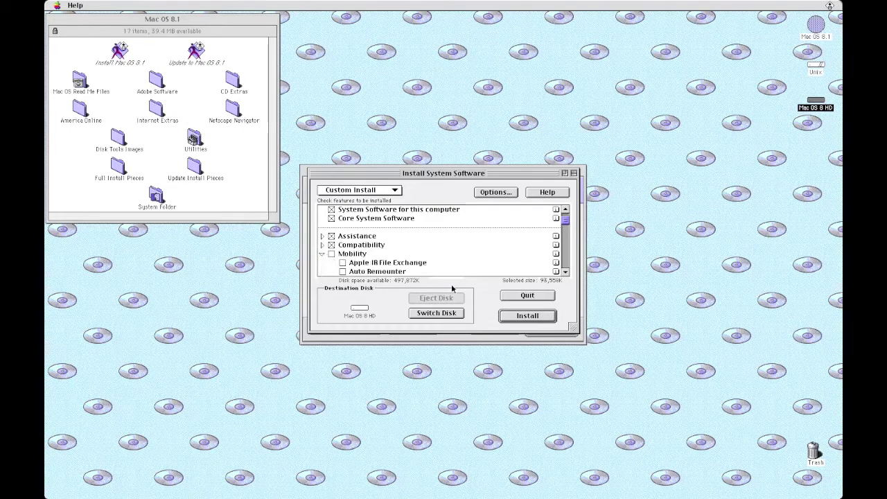
pyautogui.click(564, 273)
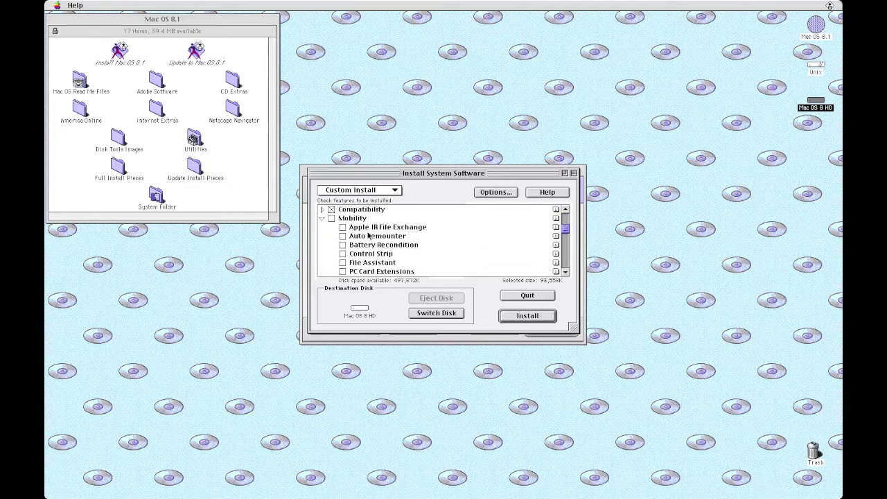
pyautogui.click(332, 219)
pyautogui.click(322, 219)
pyautogui.click(330, 227)
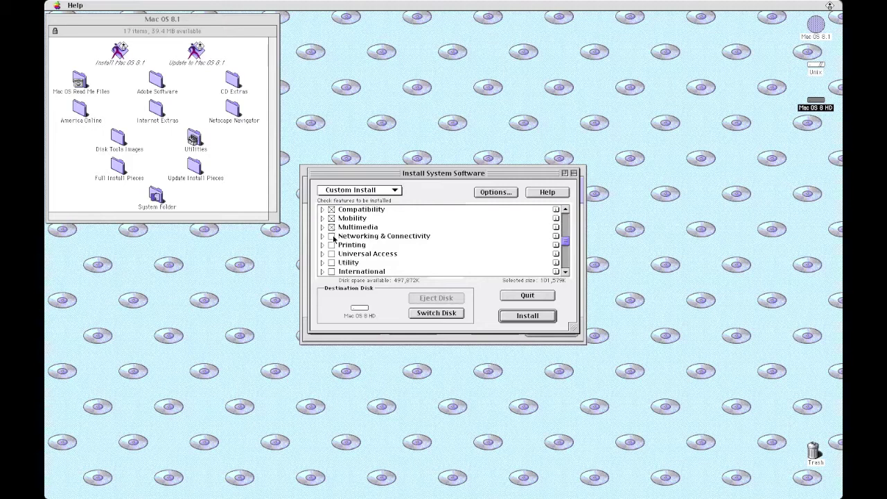
# Step: Include Networking & Connectivity, Universal Access and Utility, leaving Printing unchecked
pyautogui.click(322, 236)
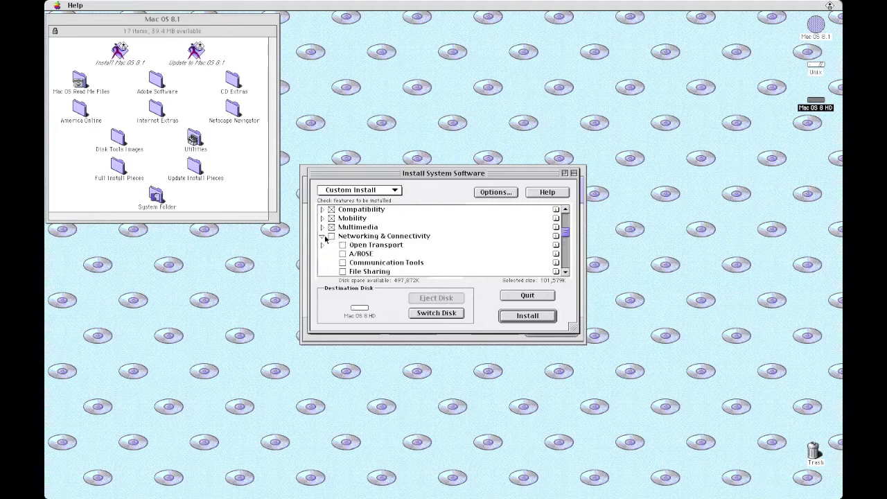
pyautogui.click(323, 236)
pyautogui.click(331, 236)
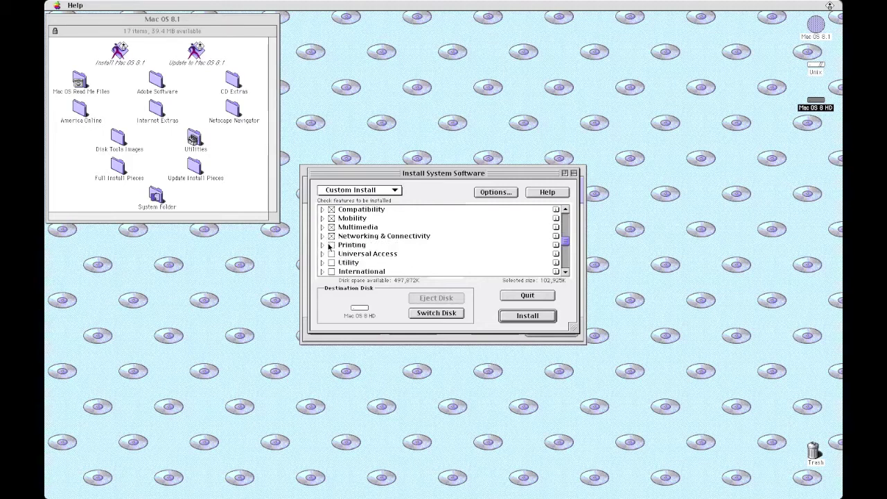
pyautogui.click(321, 245)
pyautogui.click(321, 245)
pyautogui.click(323, 254)
pyautogui.click(324, 254)
pyautogui.click(331, 254)
pyautogui.click(322, 262)
pyautogui.click(322, 264)
pyautogui.click(332, 263)
pyautogui.click(564, 273)
pyautogui.click(563, 272)
# Step: Include Apple Menu Items, Control Panels, Extensions and Fonts, then begin the installation
pyautogui.click(322, 254)
pyautogui.click(323, 255)
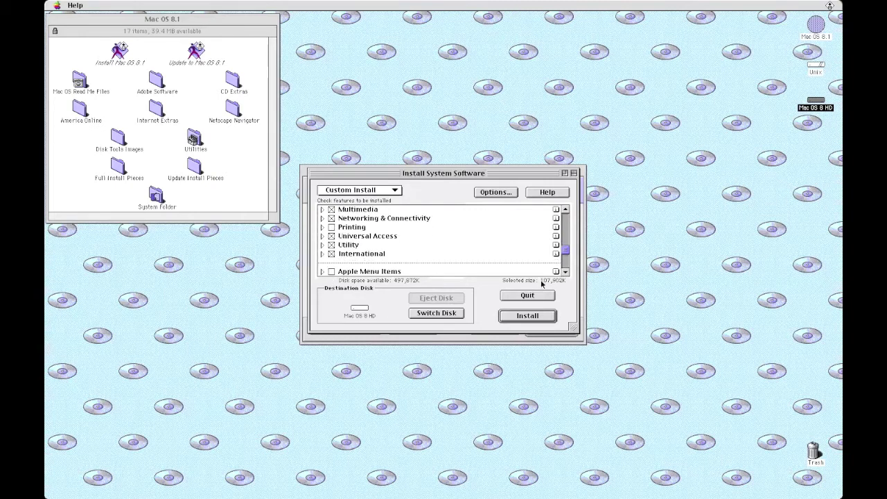
pyautogui.click(568, 274)
pyautogui.click(567, 274)
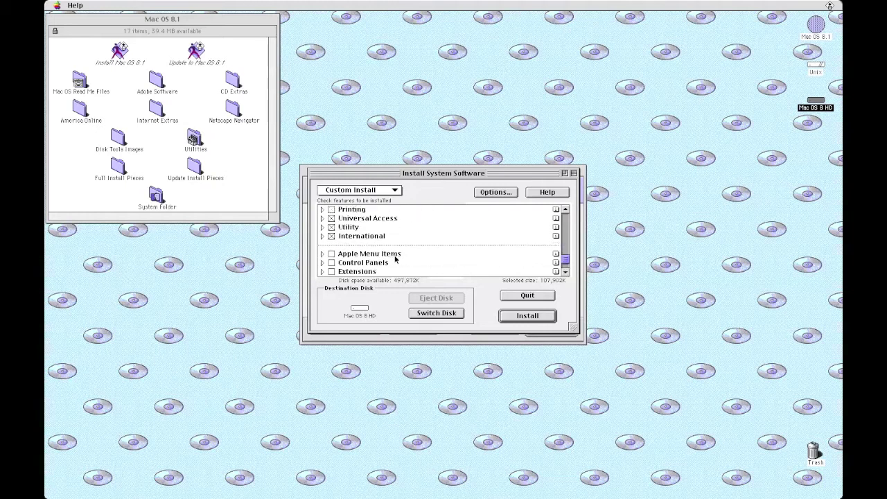
pyautogui.click(323, 255)
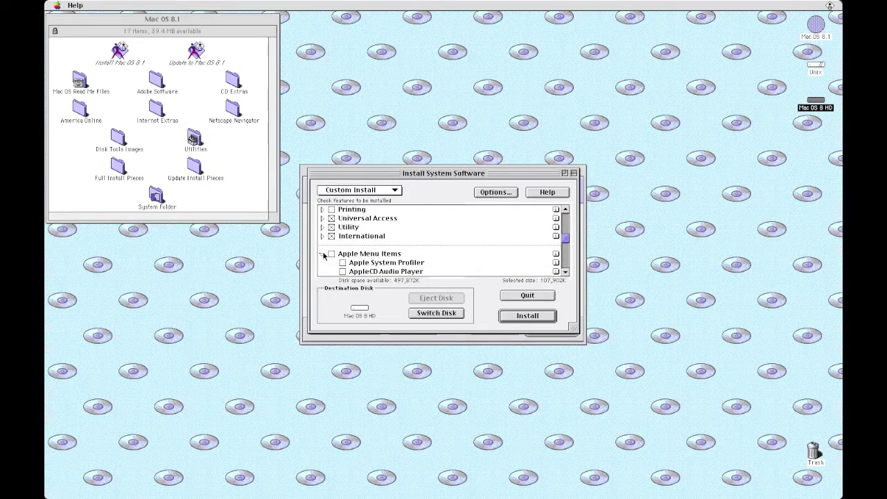
pyautogui.click(323, 255)
pyautogui.click(332, 254)
pyautogui.click(332, 263)
pyautogui.click(332, 271)
pyautogui.click(565, 273)
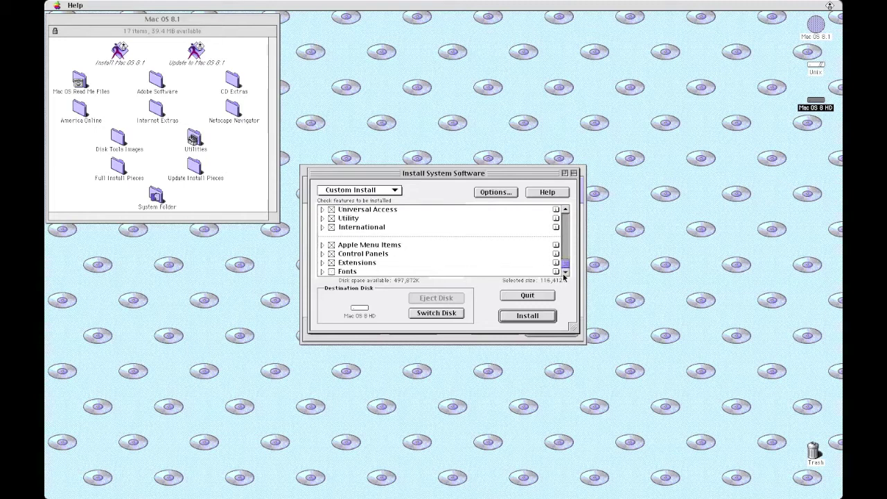
pyautogui.click(332, 272)
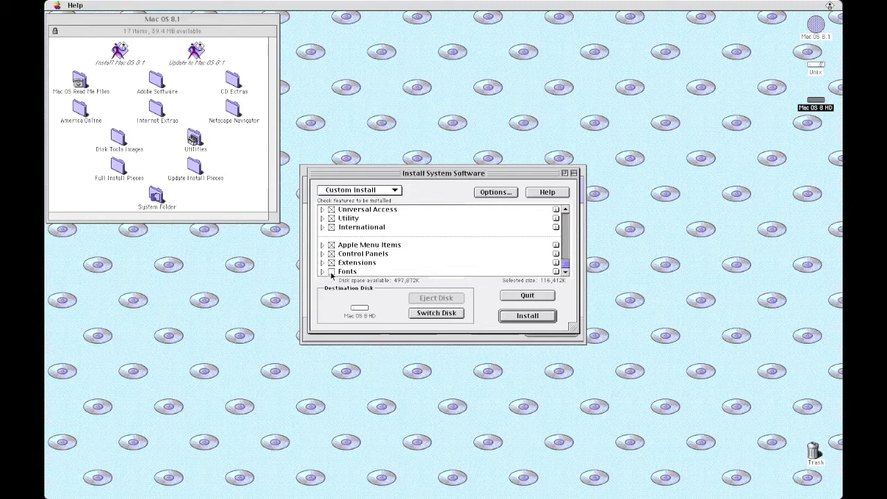
pyautogui.click(530, 317)
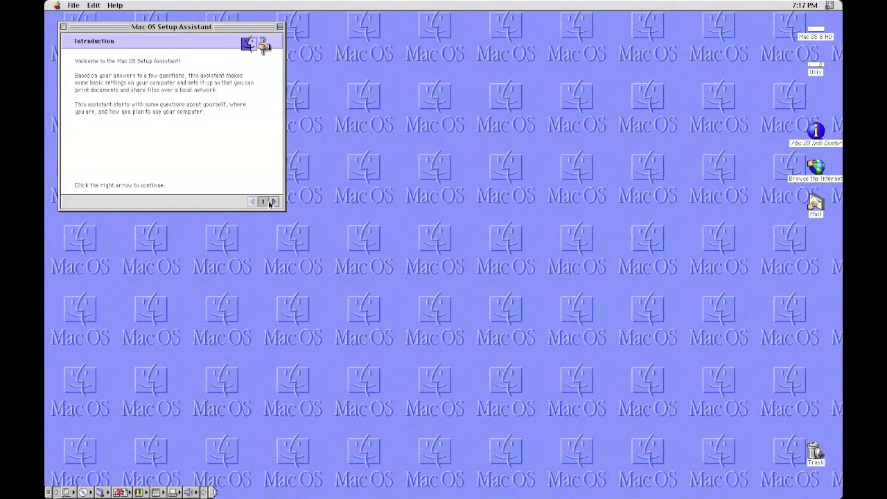
# Step: Choose Australian regional formats and advance through the name and time-and-date pages
pyautogui.click(274, 202)
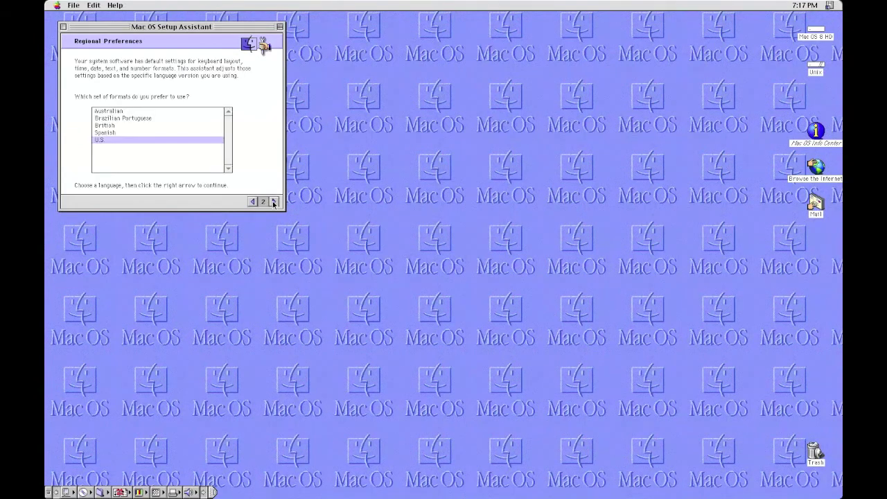
pyautogui.click(136, 113)
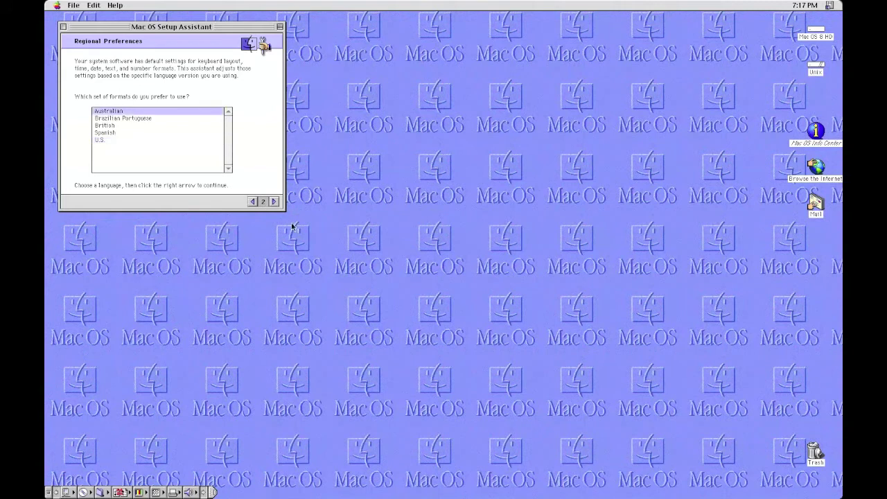
pyautogui.click(275, 202)
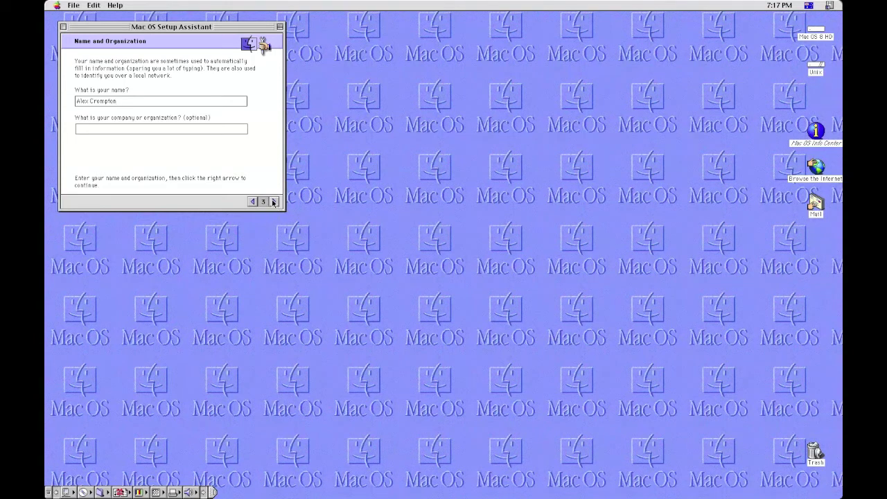
pyautogui.click(274, 201)
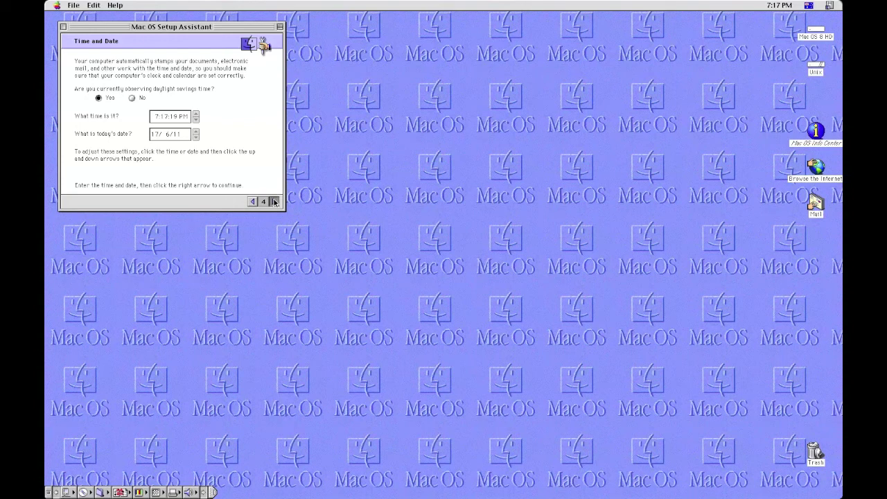
pyautogui.click(274, 202)
# Step: Select Melbourne, Australia as the location
pyautogui.click(181, 158)
pyautogui.press('m')
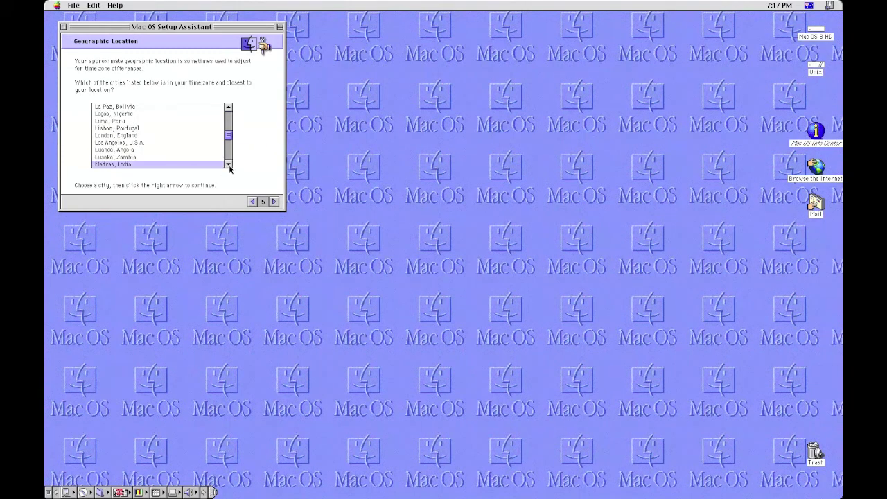
pyautogui.moveTo(229, 165); pyautogui.dragTo(229, 165)
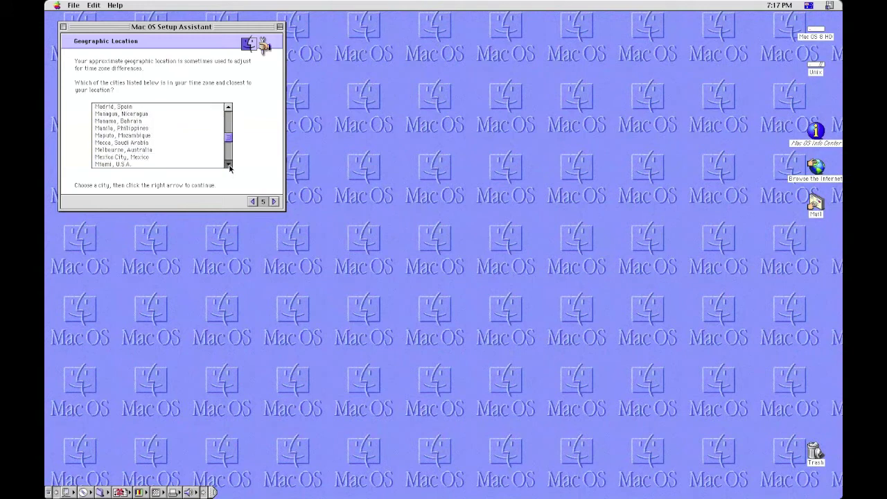
pyautogui.click(165, 143)
pyautogui.click(165, 150)
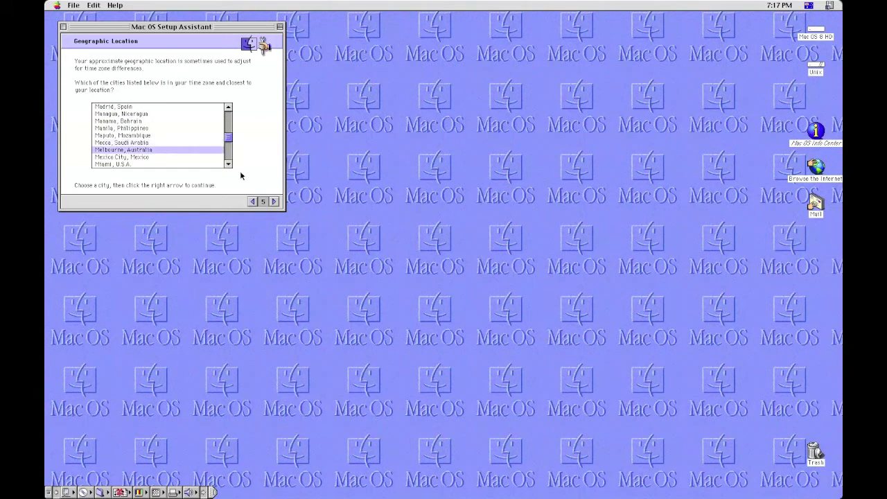
pyautogui.click(274, 201)
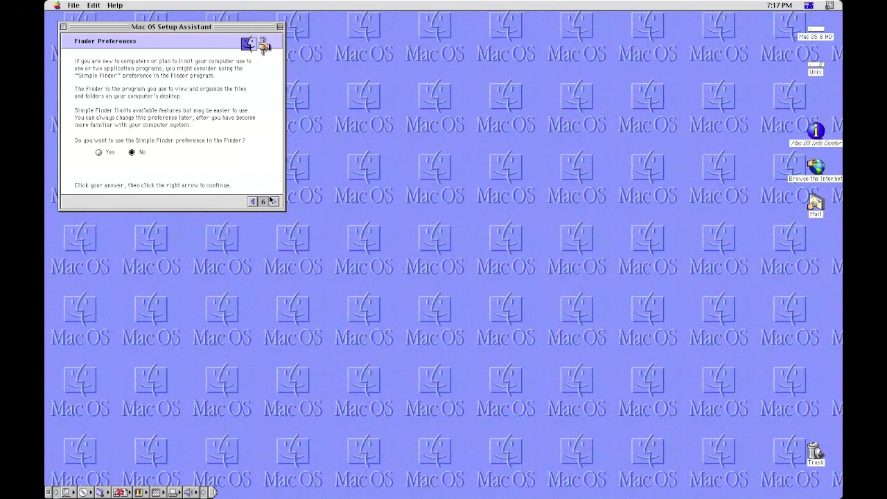
# Step: Keep the Finder preference, reach the computer name and password page, then quit the assistant without saving
pyautogui.click(274, 201)
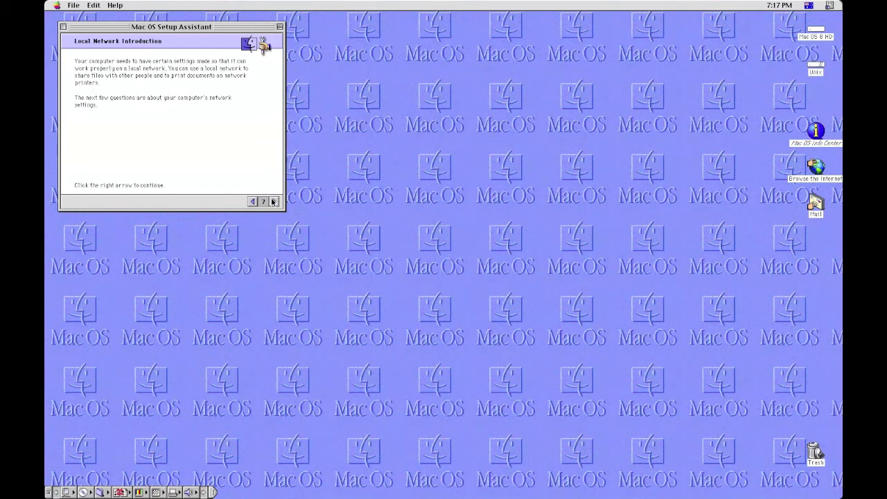
pyautogui.click(274, 201)
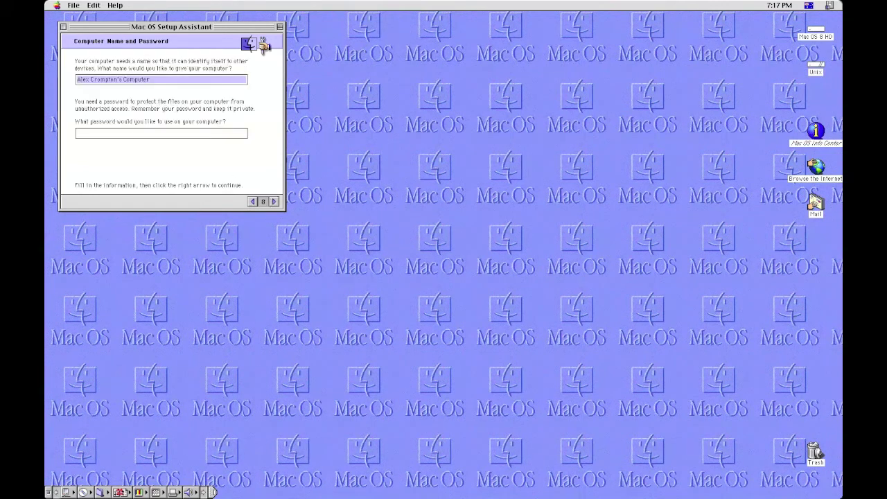
pyautogui.click(135, 136)
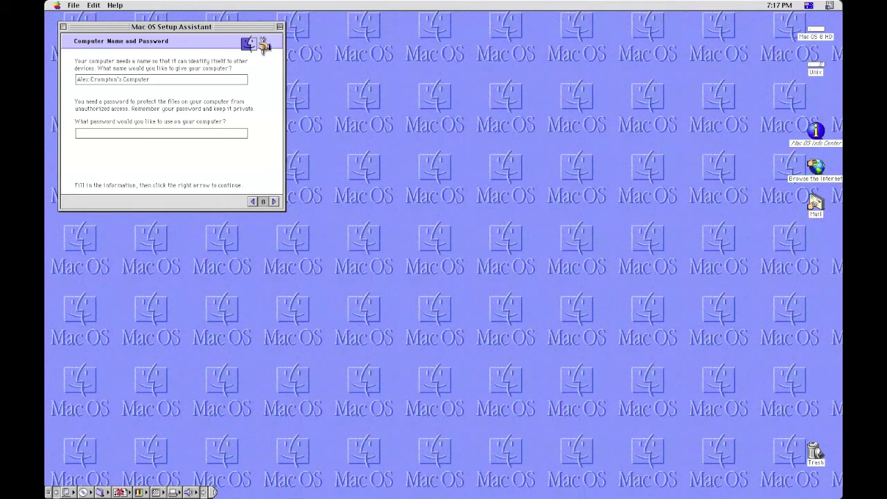
pyautogui.click(64, 28)
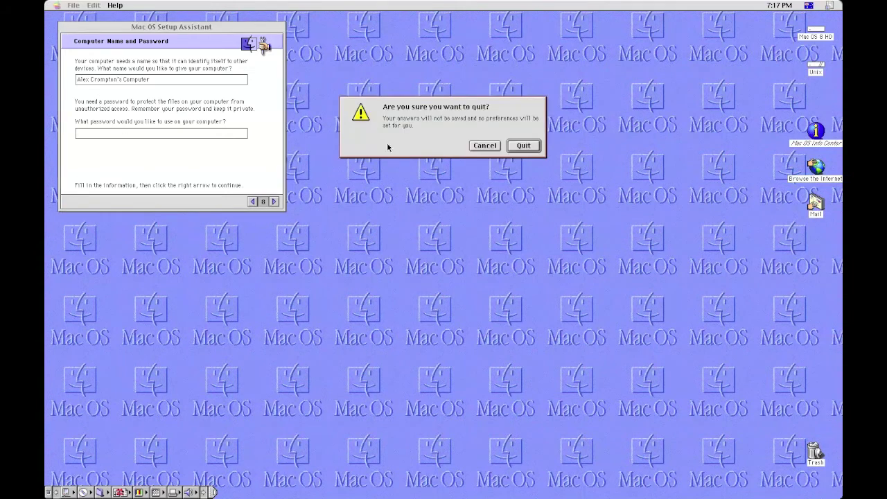
pyautogui.click(522, 148)
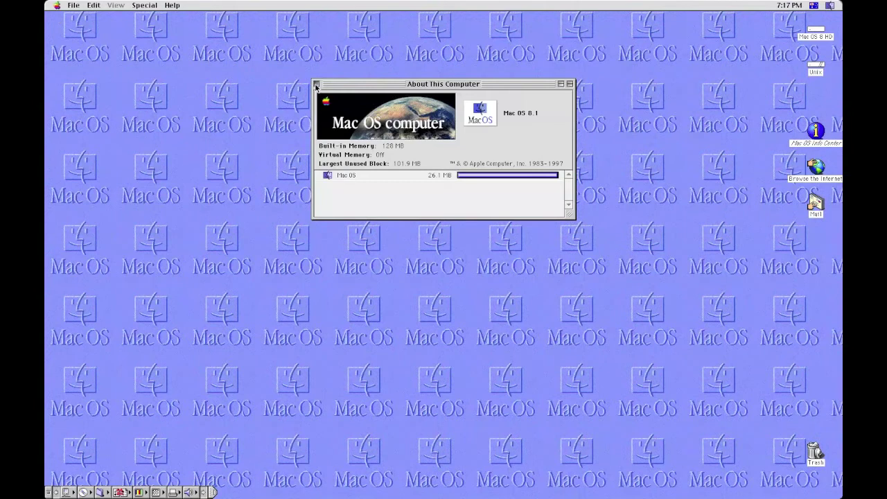
# Step: Close the About This Computer window
pyautogui.click(316, 83)
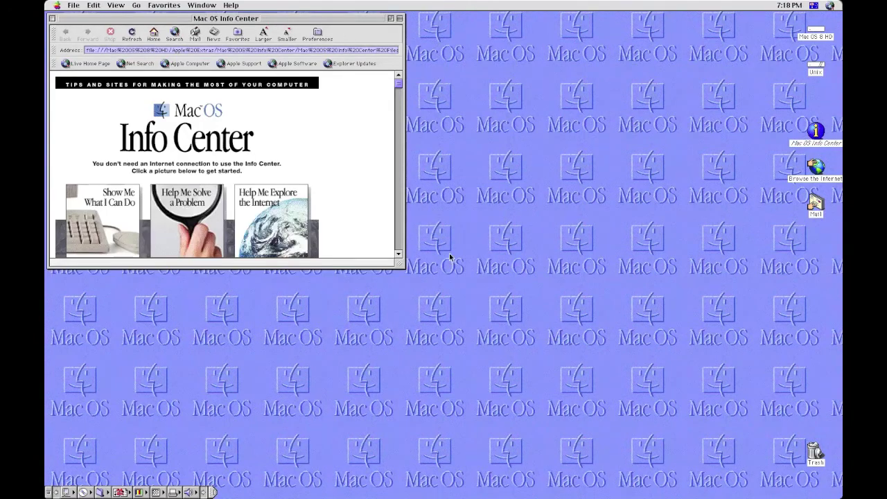
# Step: Open the What's New in the Mac OS? page via Show Me What I Can Do
pyautogui.moveTo(399, 84); pyautogui.dragTo(394, 159)
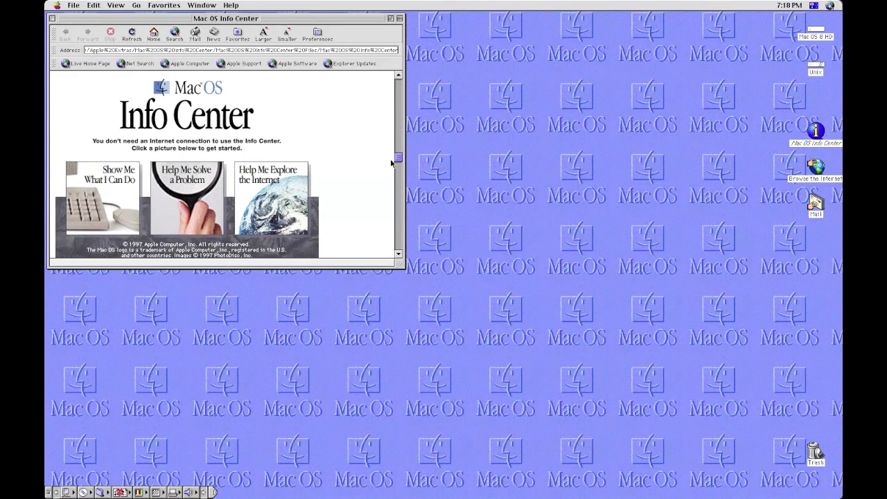
pyautogui.click(104, 177)
pyautogui.click(107, 174)
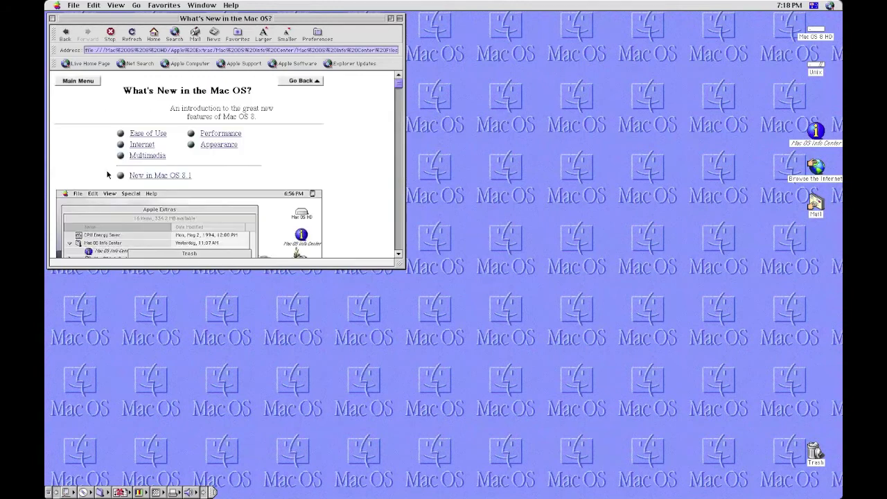
# Step: Scroll through the What's New page and follow its Ease of Use link
pyautogui.click(398, 255)
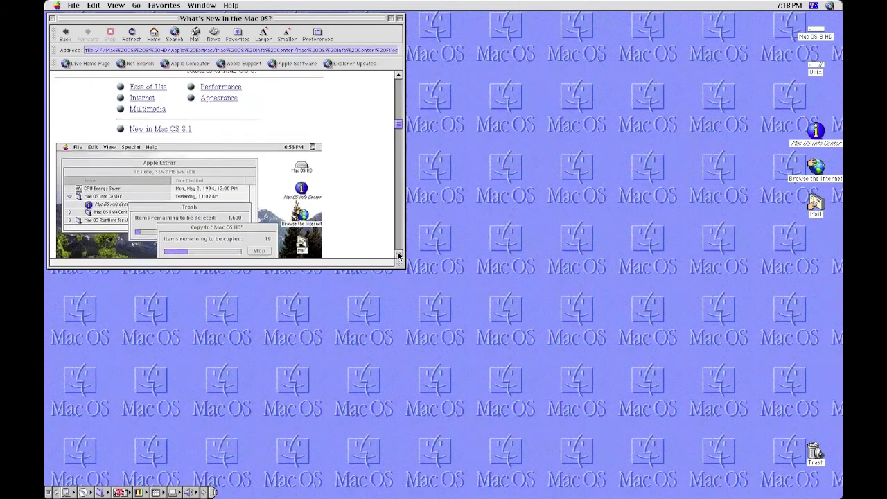
pyautogui.click(399, 255)
pyautogui.click(399, 254)
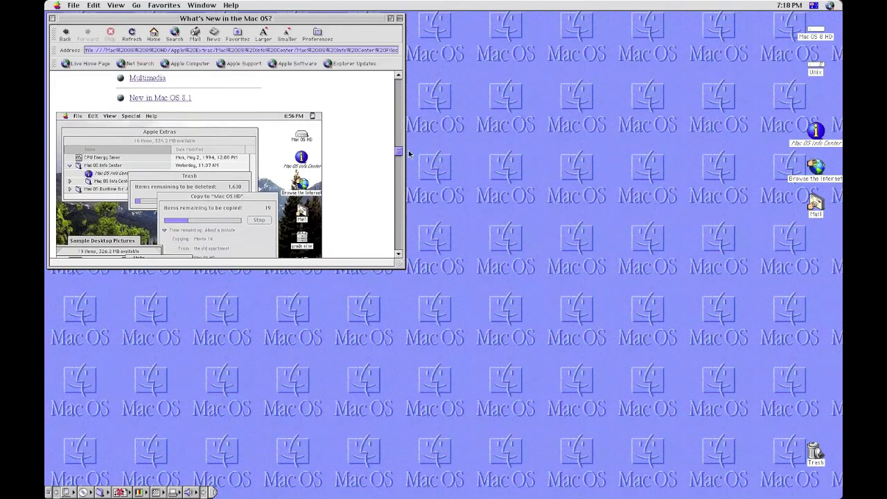
pyautogui.click(399, 76)
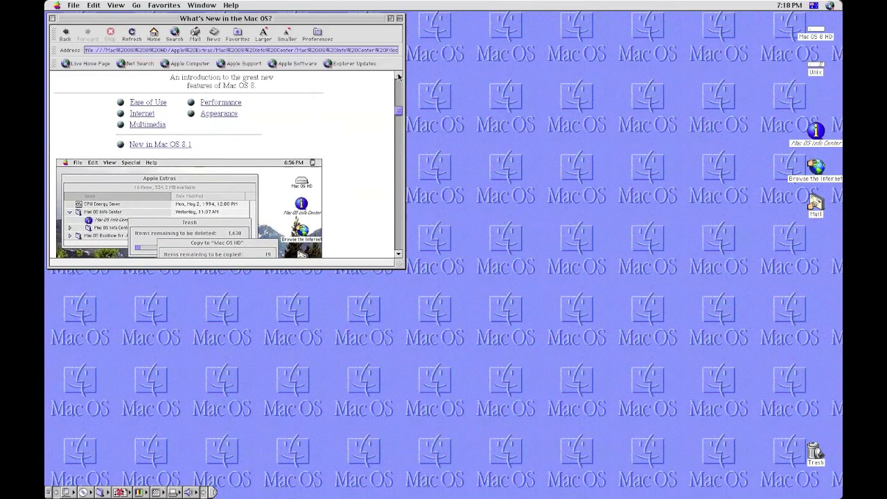
pyautogui.click(399, 255)
pyautogui.click(399, 254)
pyautogui.click(399, 255)
pyautogui.click(400, 256)
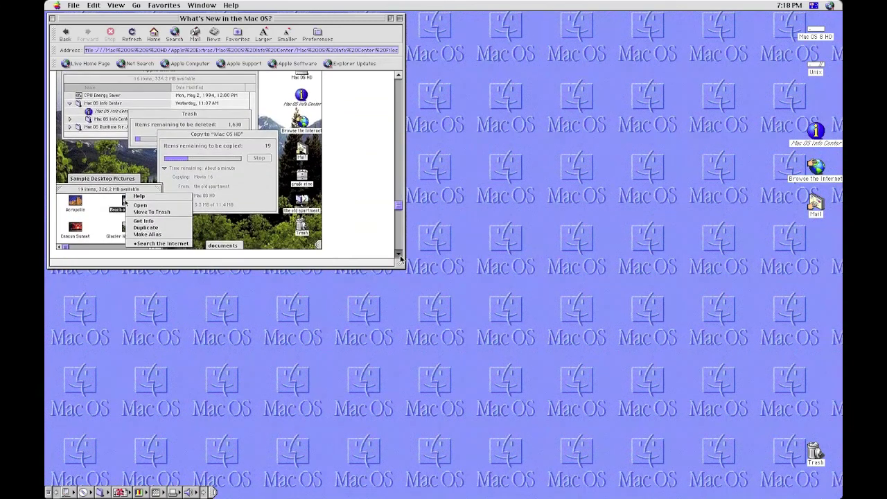
pyautogui.click(400, 256)
pyautogui.click(400, 256)
pyautogui.click(399, 256)
pyautogui.click(400, 255)
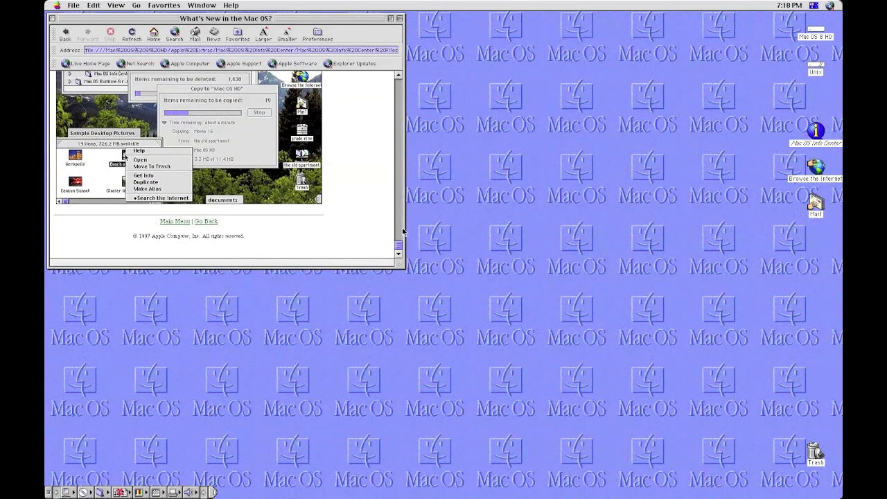
pyautogui.moveTo(400, 244); pyautogui.dragTo(400, 92)
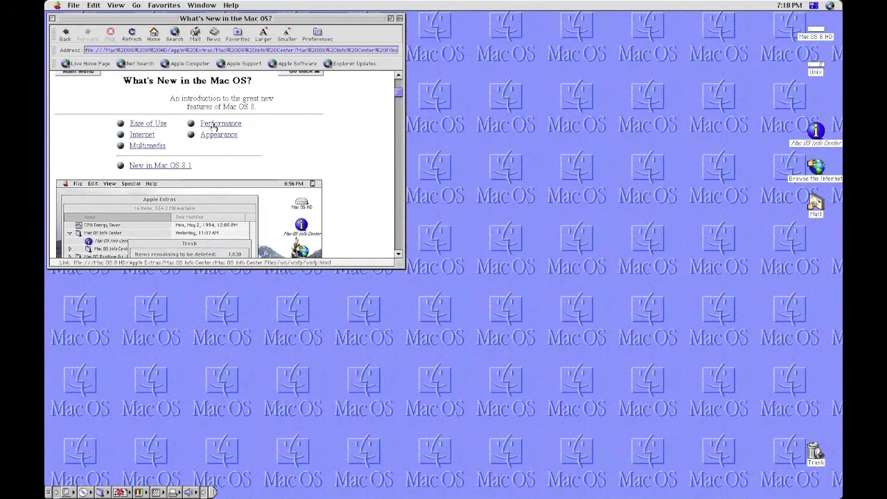
pyautogui.click(143, 124)
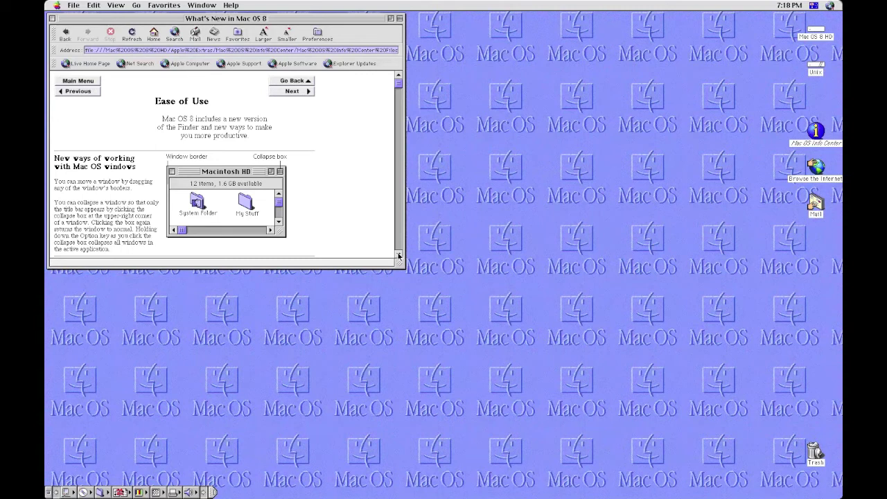
# Step: Scroll the Ease of Use page down to the View options section and its picture
pyautogui.moveTo(398, 255); pyautogui.dragTo(399, 256)
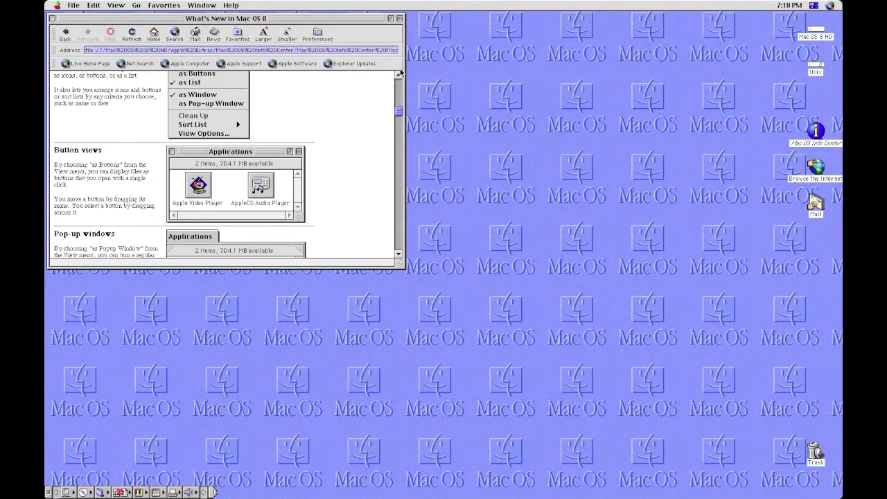
pyautogui.moveTo(401, 72); pyautogui.dragTo(400, 76)
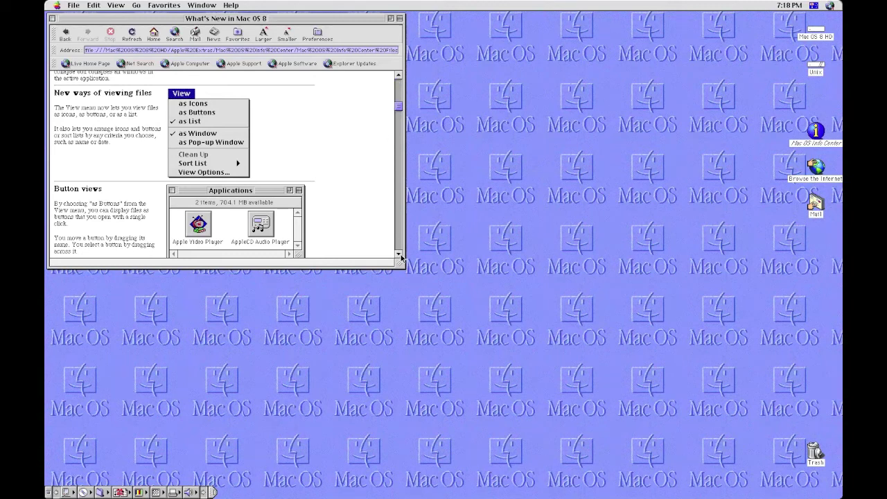
pyautogui.moveTo(399, 254); pyautogui.dragTo(401, 256)
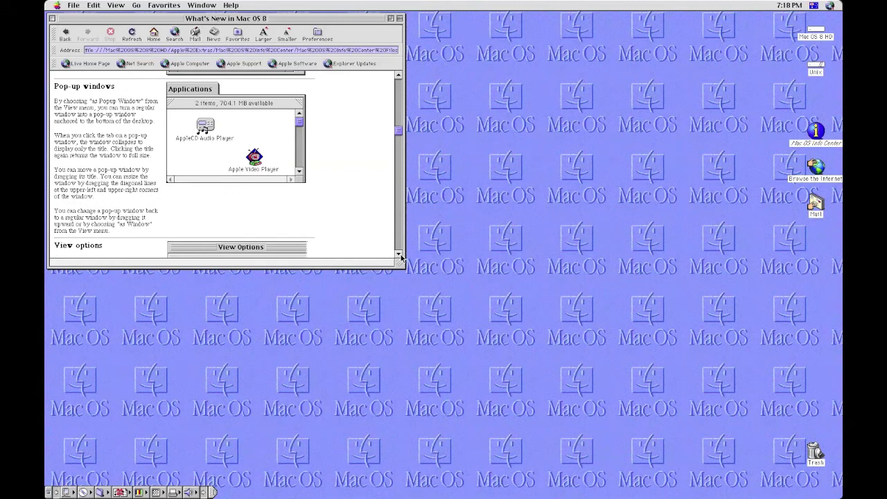
pyautogui.click(400, 256)
pyautogui.click(401, 257)
pyautogui.click(401, 256)
pyautogui.click(400, 256)
pyautogui.click(401, 256)
pyautogui.click(401, 257)
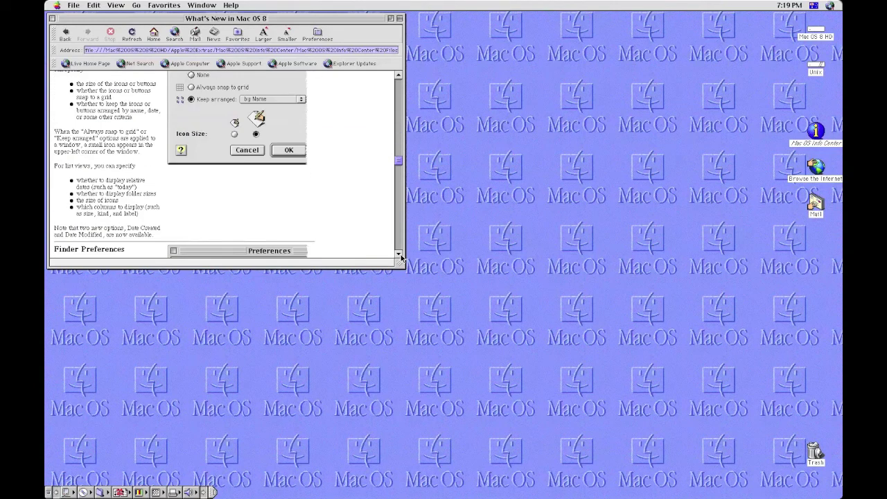
pyautogui.click(400, 75)
pyautogui.click(399, 76)
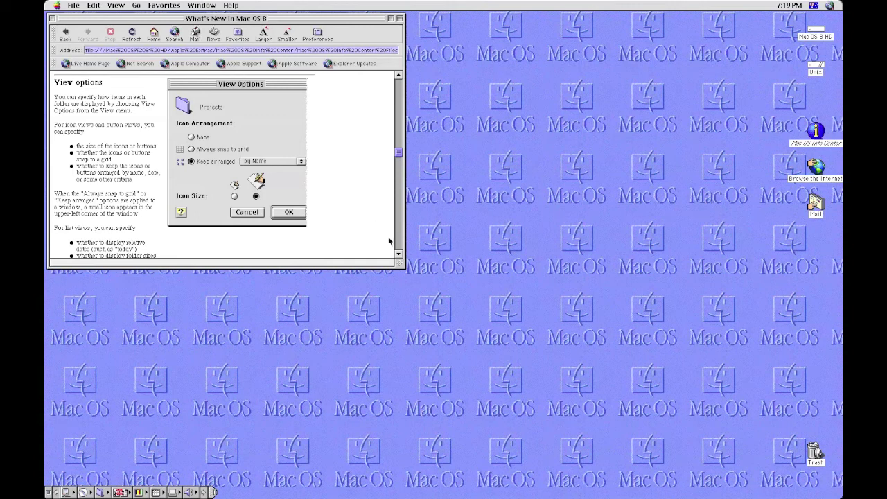
# Step: Scroll through the View options list and the Finder Preferences picture, including Grid Spacing and Labels
pyautogui.click(400, 255)
pyautogui.click(400, 256)
pyautogui.click(400, 255)
pyautogui.click(400, 255)
pyautogui.click(400, 255)
pyautogui.click(400, 255)
pyautogui.click(400, 256)
pyautogui.click(400, 255)
pyautogui.click(400, 256)
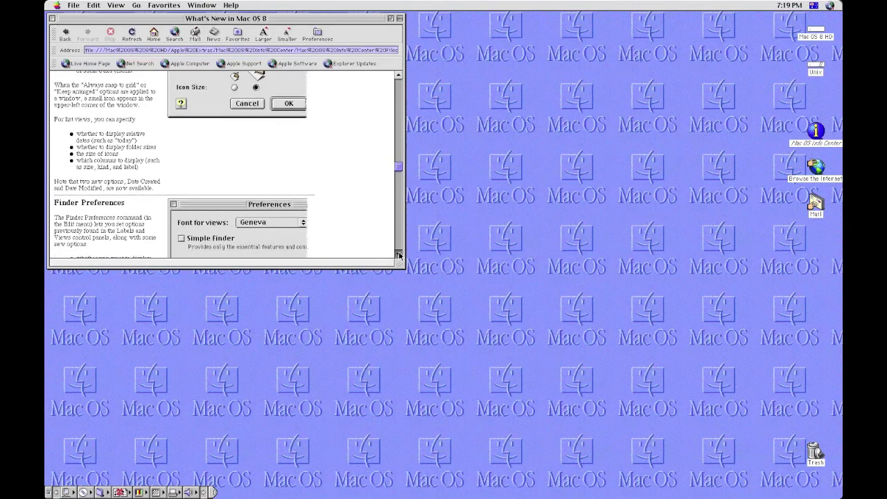
pyautogui.click(400, 256)
pyautogui.click(400, 256)
pyautogui.click(400, 256)
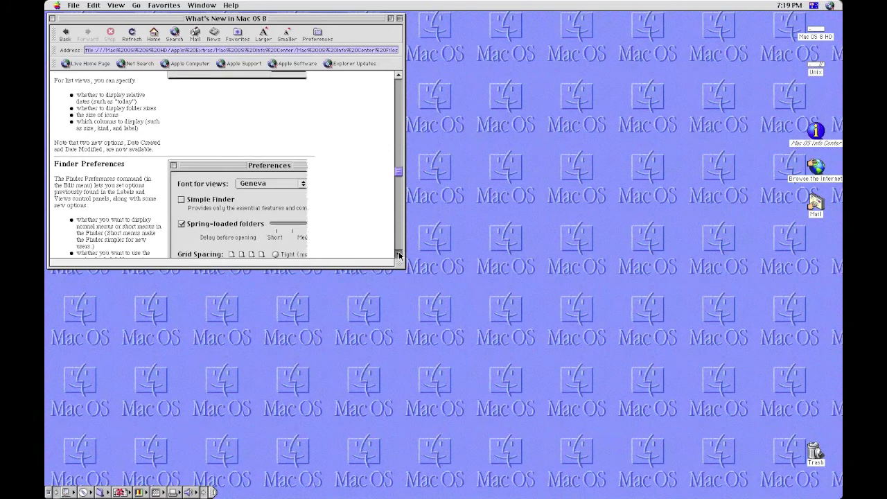
pyautogui.click(400, 256)
pyautogui.click(400, 255)
pyautogui.click(400, 256)
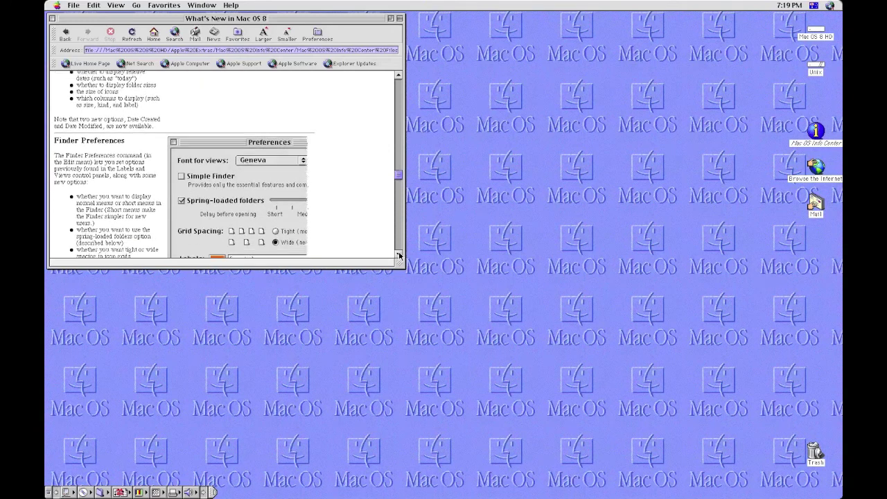
pyautogui.click(400, 256)
pyautogui.click(400, 256)
pyautogui.click(400, 256)
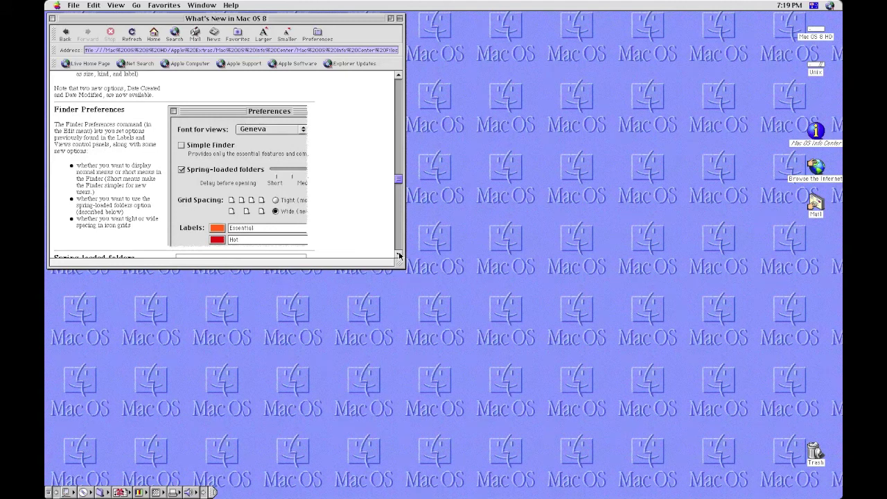
# Step: Scroll down to show the full Spring-loaded folders explanation
pyautogui.click(399, 256)
pyautogui.click(400, 256)
pyautogui.click(400, 256)
pyautogui.click(400, 256)
pyautogui.click(400, 255)
pyautogui.click(400, 256)
pyautogui.click(400, 256)
pyautogui.click(400, 256)
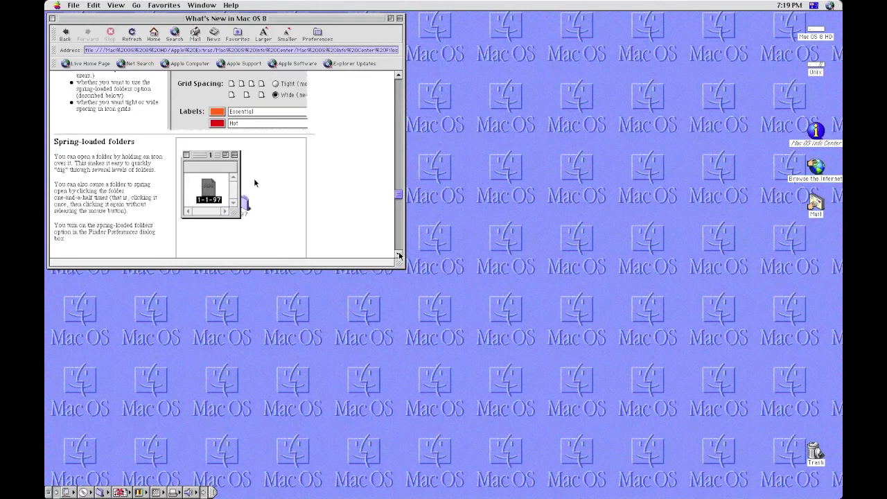
pyautogui.click(400, 256)
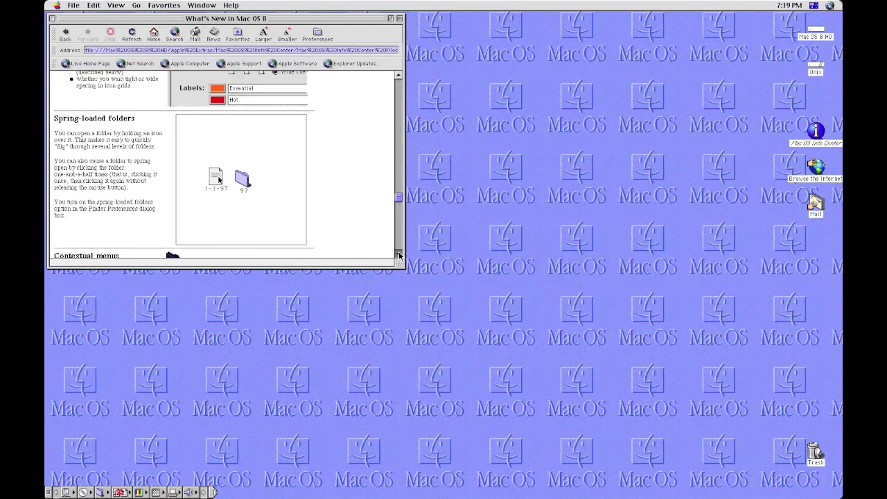